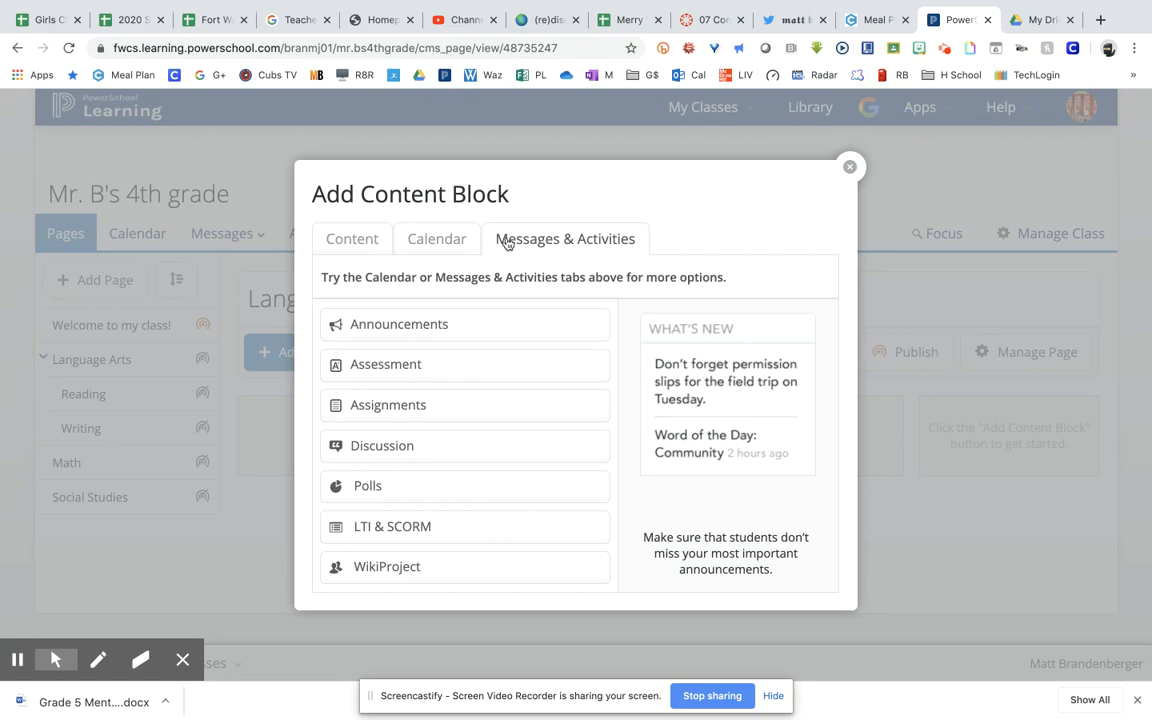
Switch to Google Drive and upload "Grade 5 Mentor Text Resources for Unit 4.docx" from the Downloads folder to My Drive.
{"action": "left_click", "coordinate": [417, 406]}
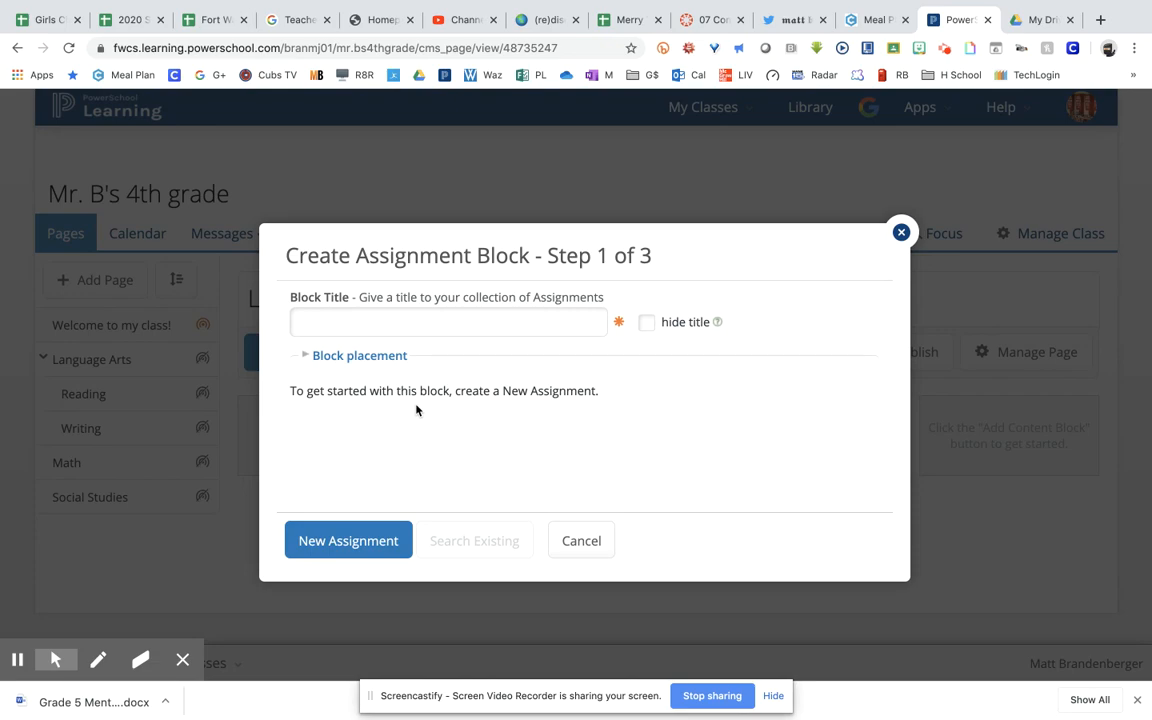
{"action": "left_click", "coordinate": [1032, 24]}
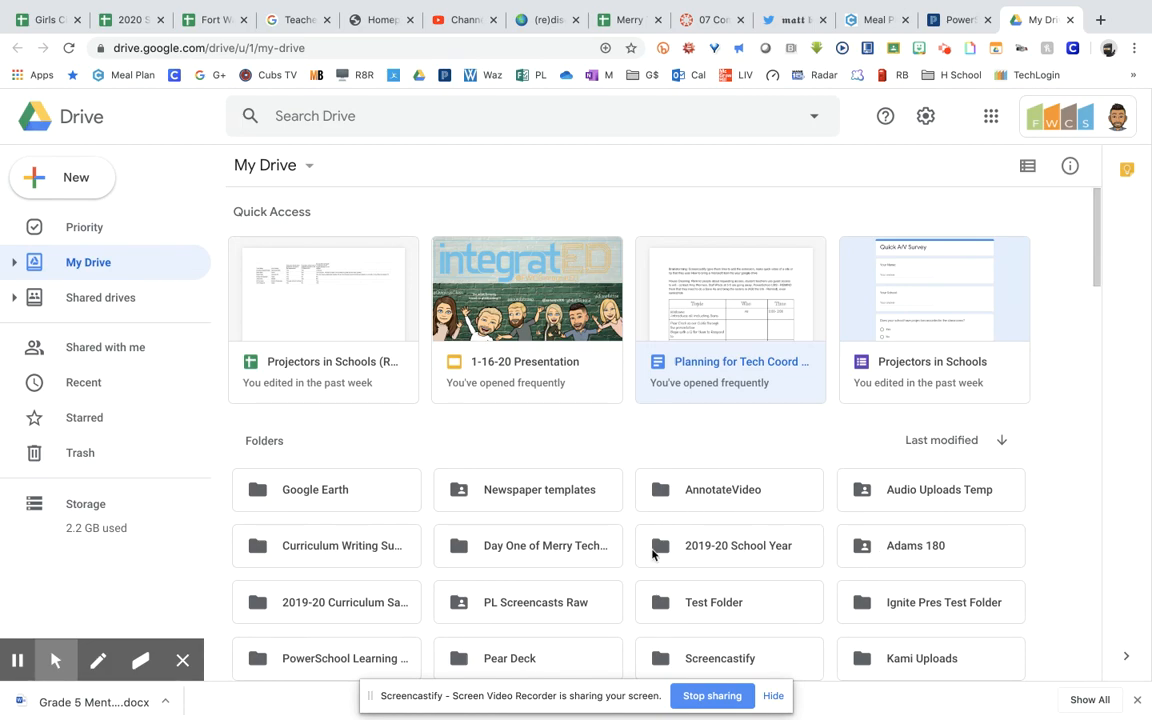
{"action": "left_click", "coordinate": [38, 183]}
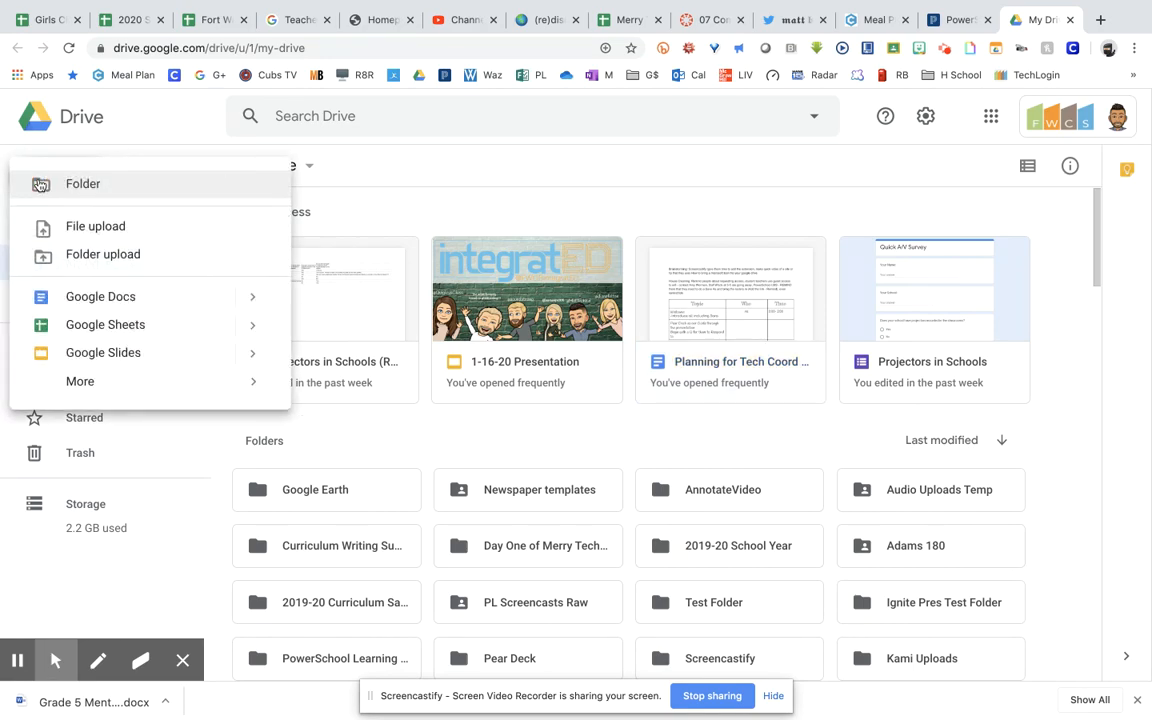
{"action": "left_click", "coordinate": [74, 226]}
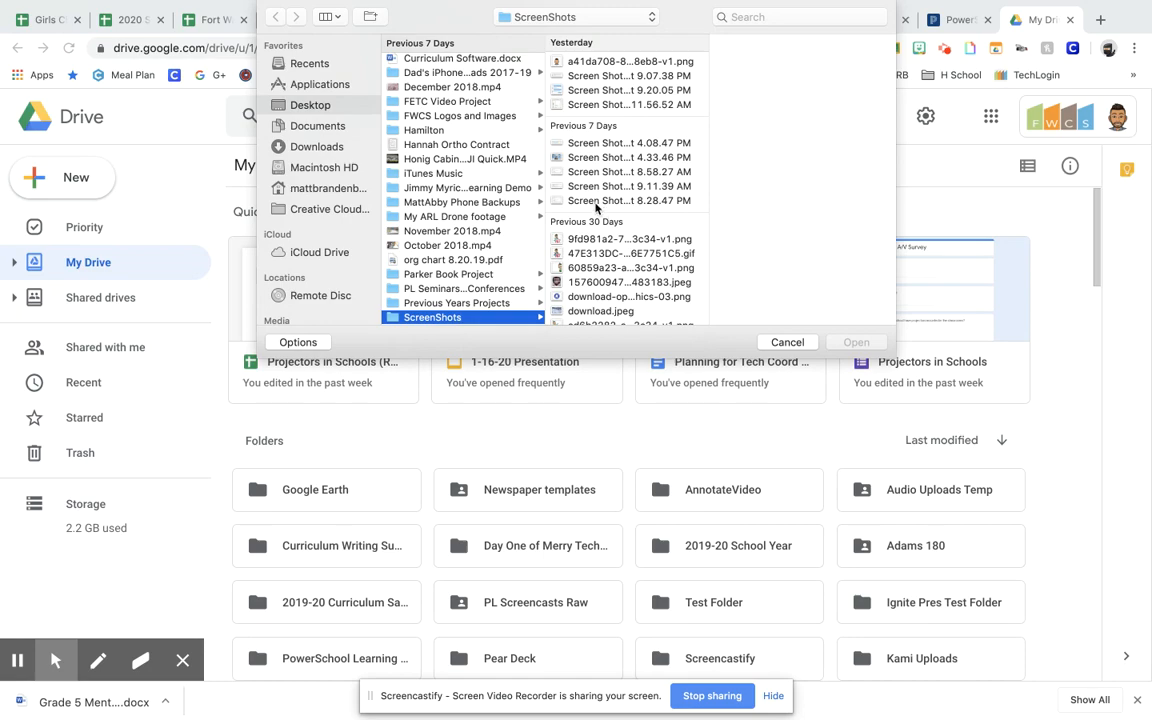
{"action": "left_click", "coordinate": [316, 148]}
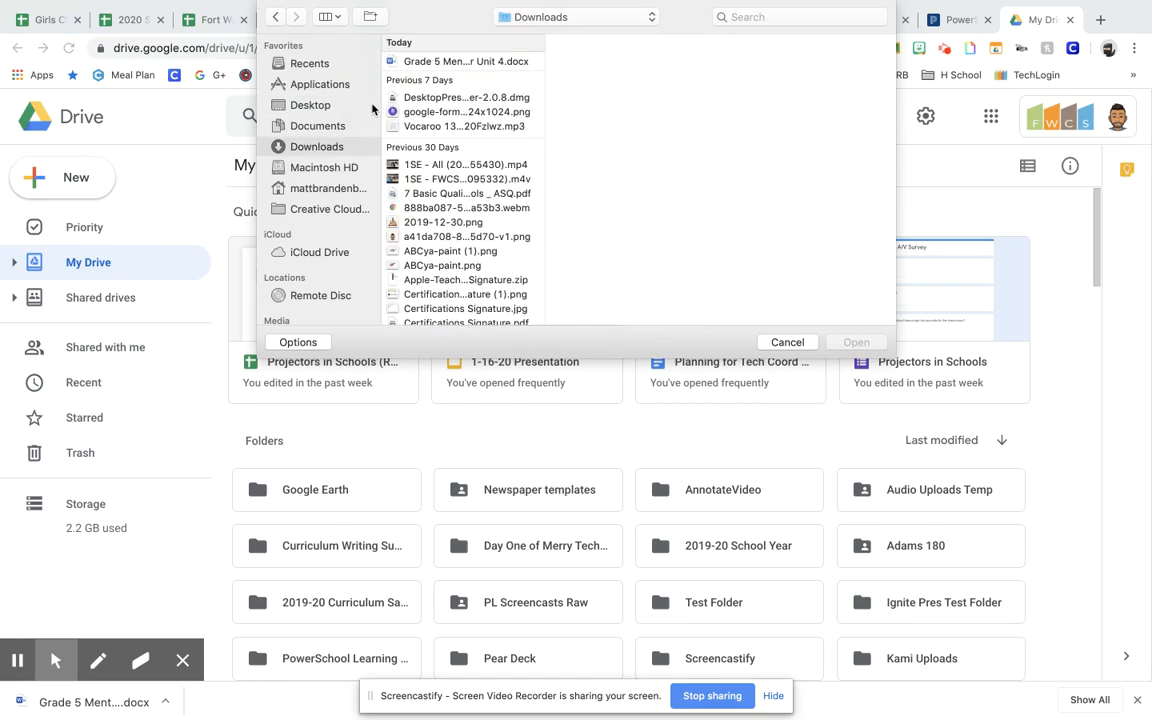
{"action": "left_click", "coordinate": [446, 63]}
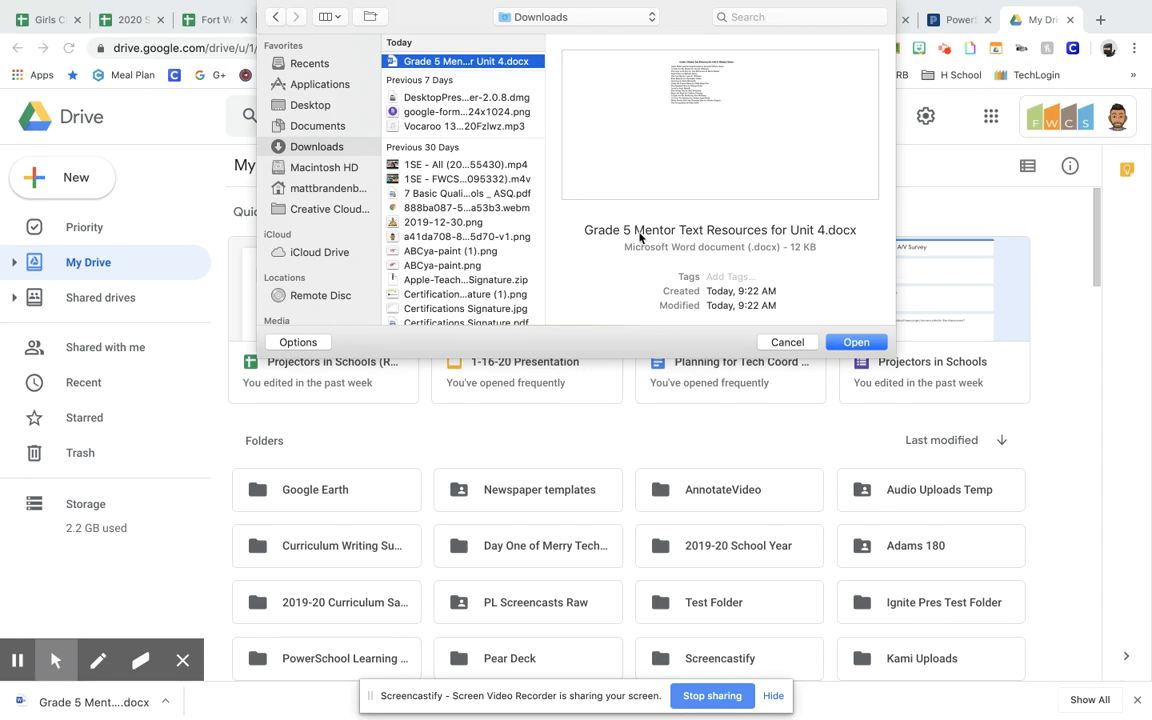
{"action": "left_click", "coordinate": [857, 342]}
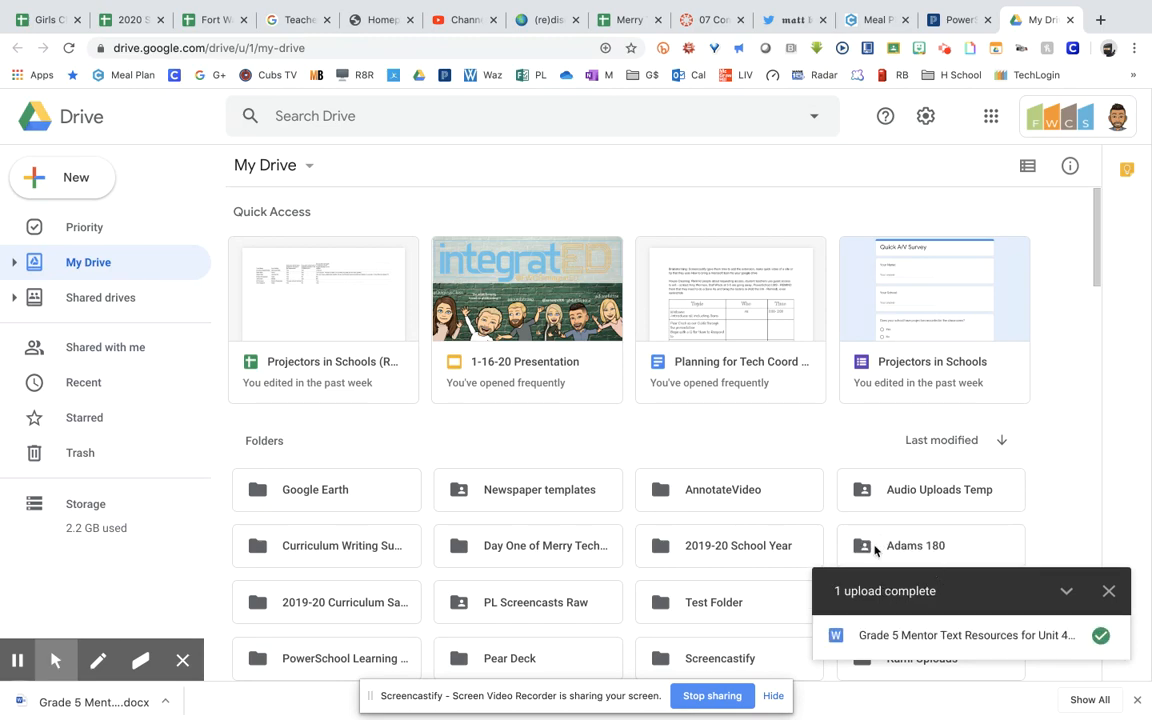
Open the uploaded Word file in Google Docs and save it as a Google Docs document.
{"action": "left_click", "coordinate": [909, 638]}
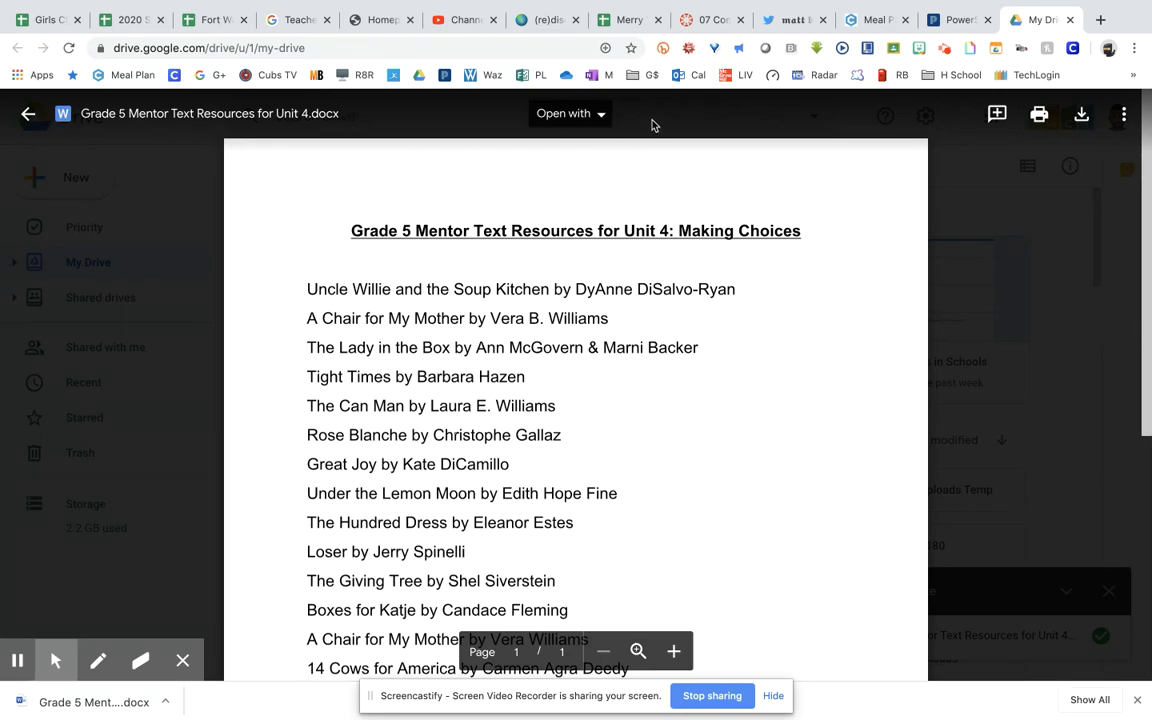
{"action": "left_click", "coordinate": [584, 115]}
{"action": "left_click", "coordinate": [590, 168]}
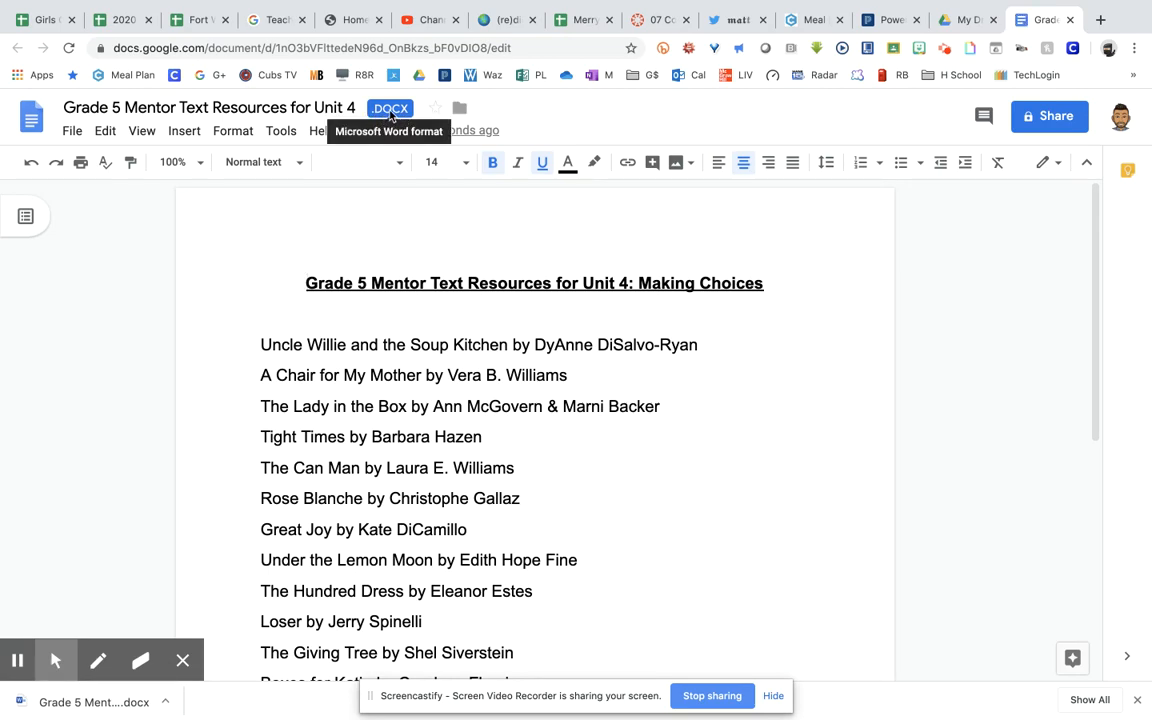
{"action": "left_click", "coordinate": [72, 131]}
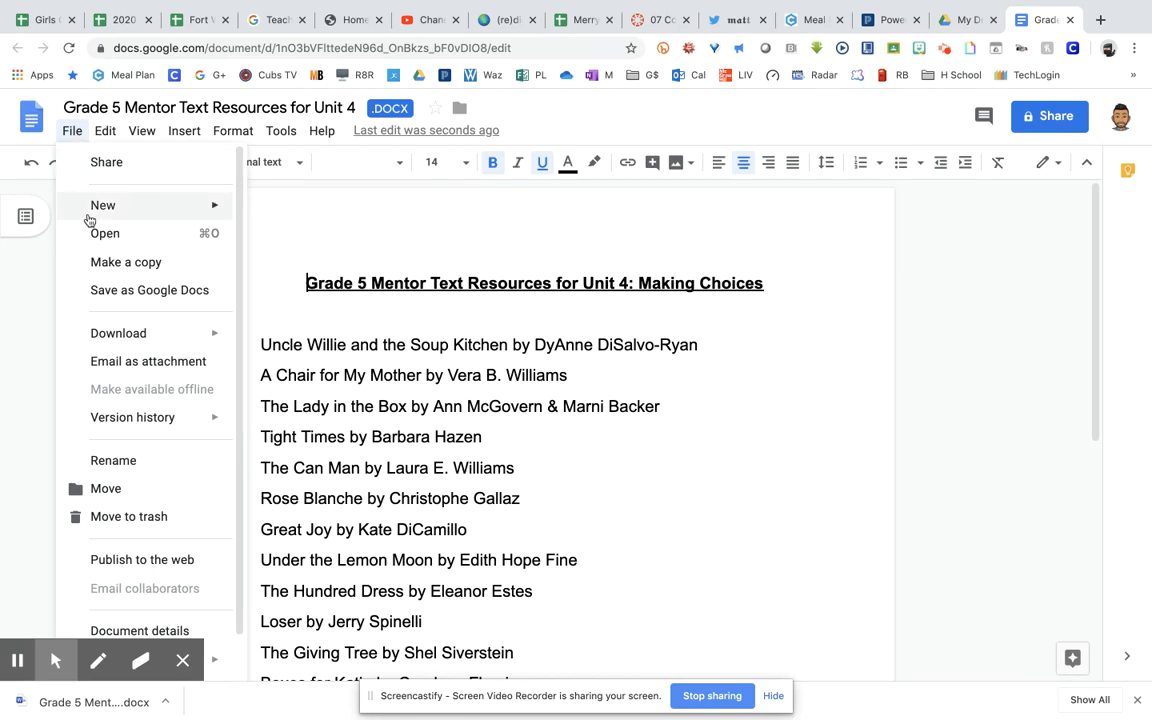
{"action": "left_click", "coordinate": [102, 299]}
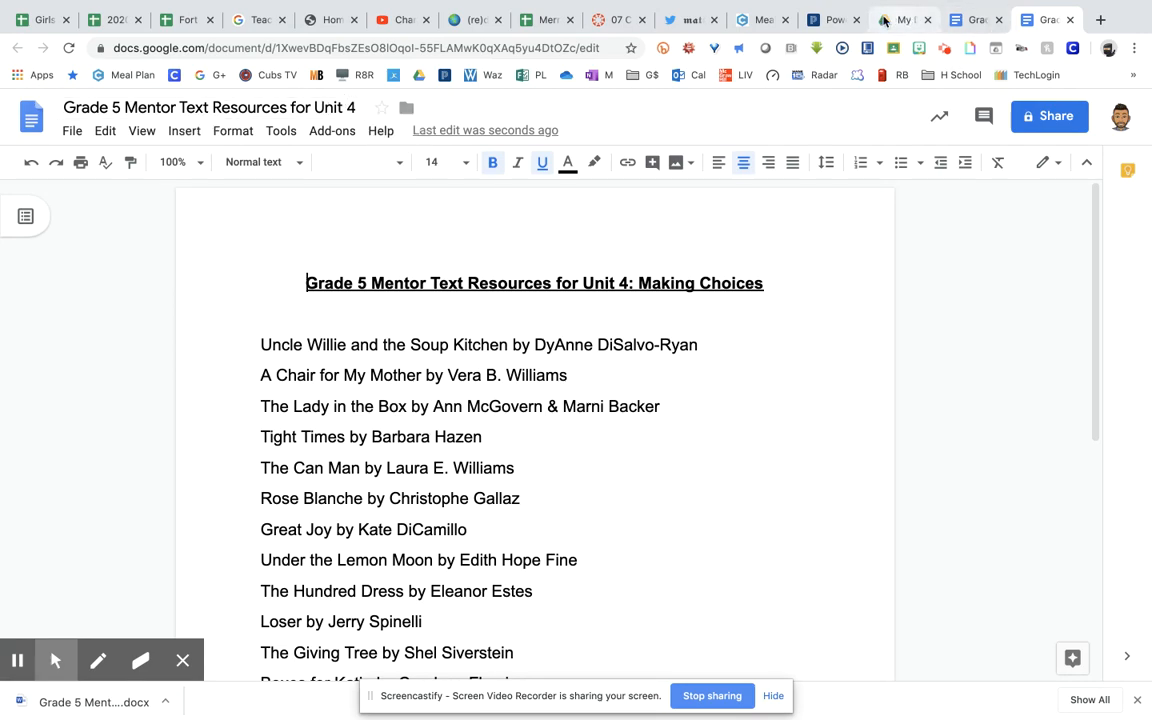
Return to PowerSchool Learning, discard the open block form and start a new Assignments block titled "Practice" on the Language Arts page.
{"action": "left_click", "coordinate": [833, 20]}
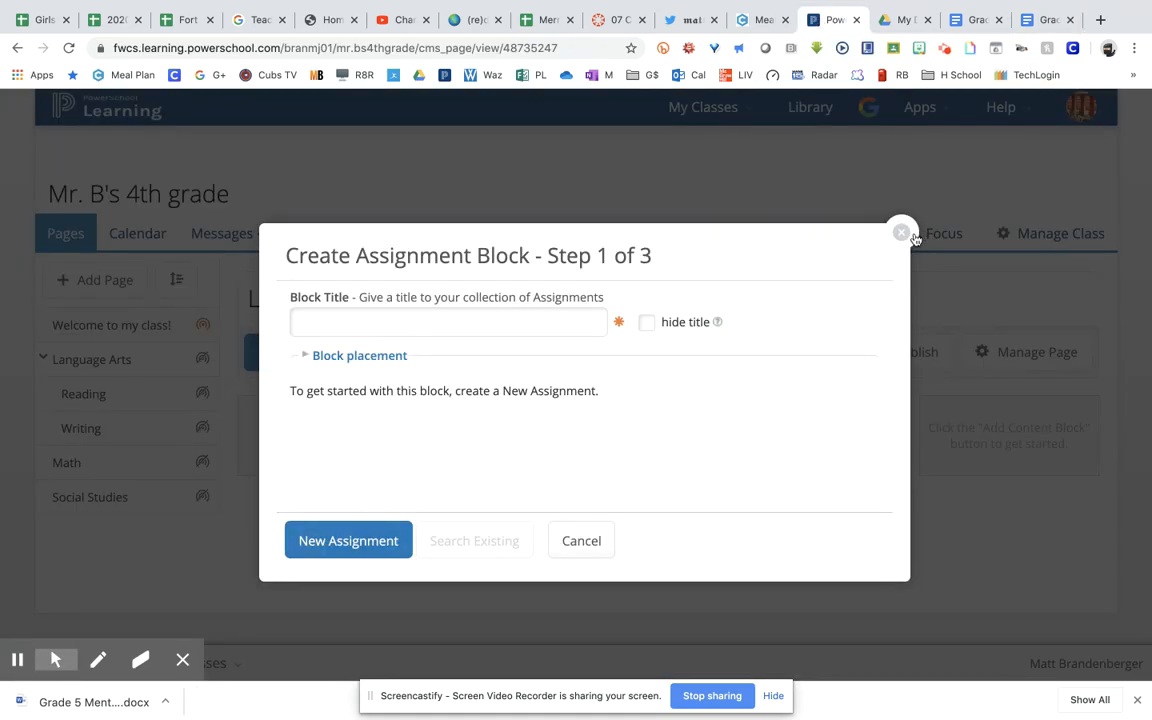
{"action": "left_click", "coordinate": [903, 238]}
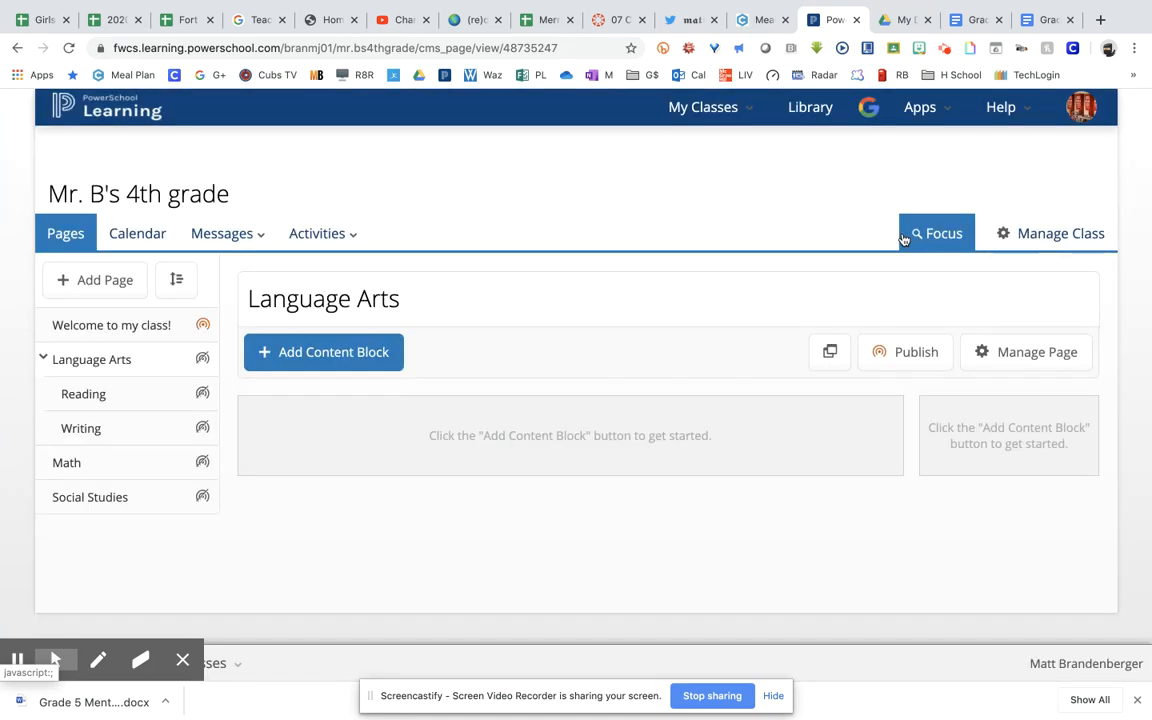
{"action": "left_click", "coordinate": [316, 357]}
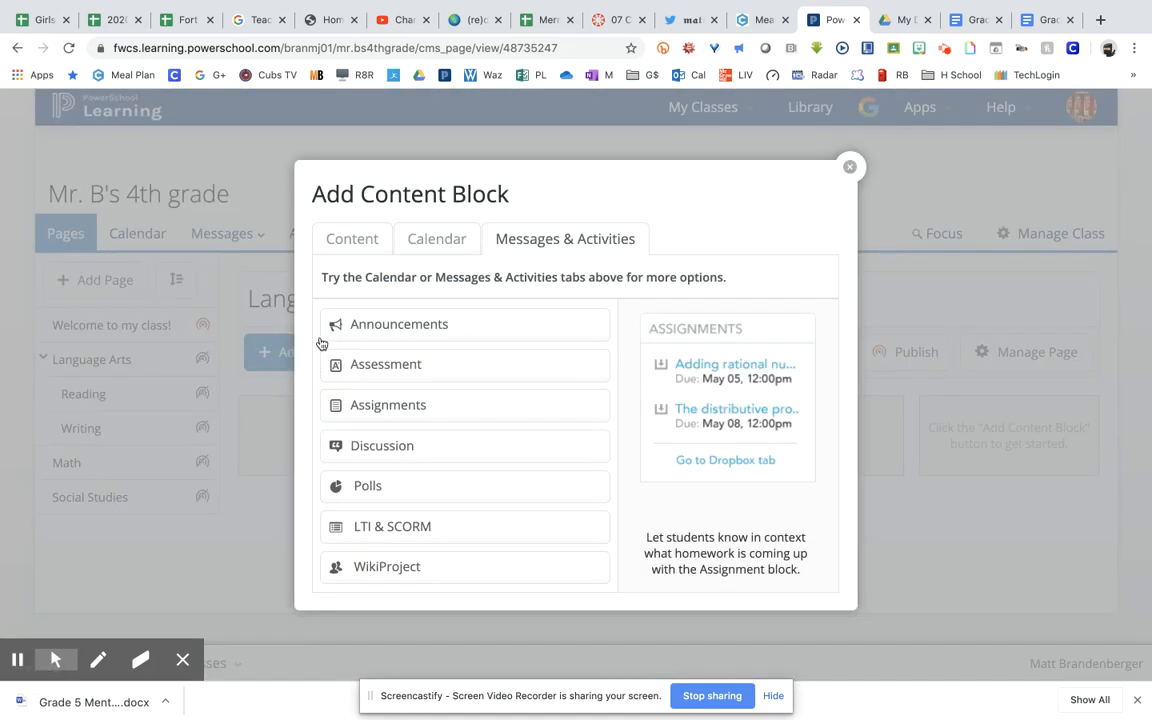
{"action": "left_click", "coordinate": [349, 243]}
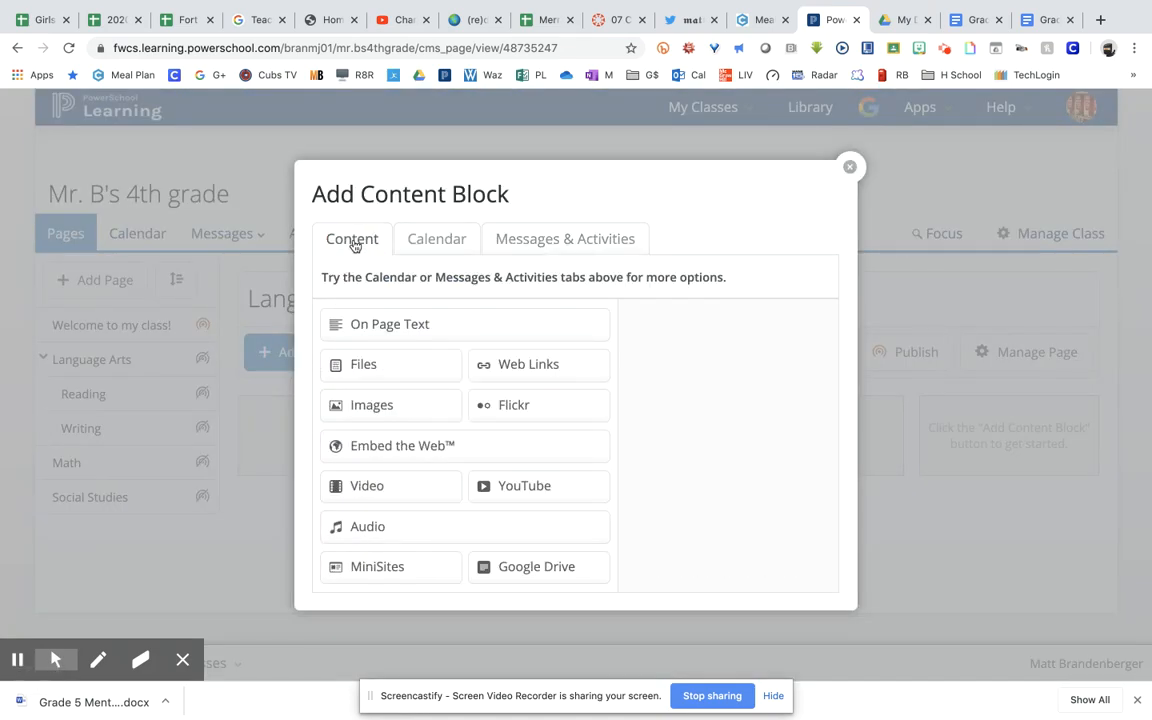
{"action": "left_click", "coordinate": [556, 238]}
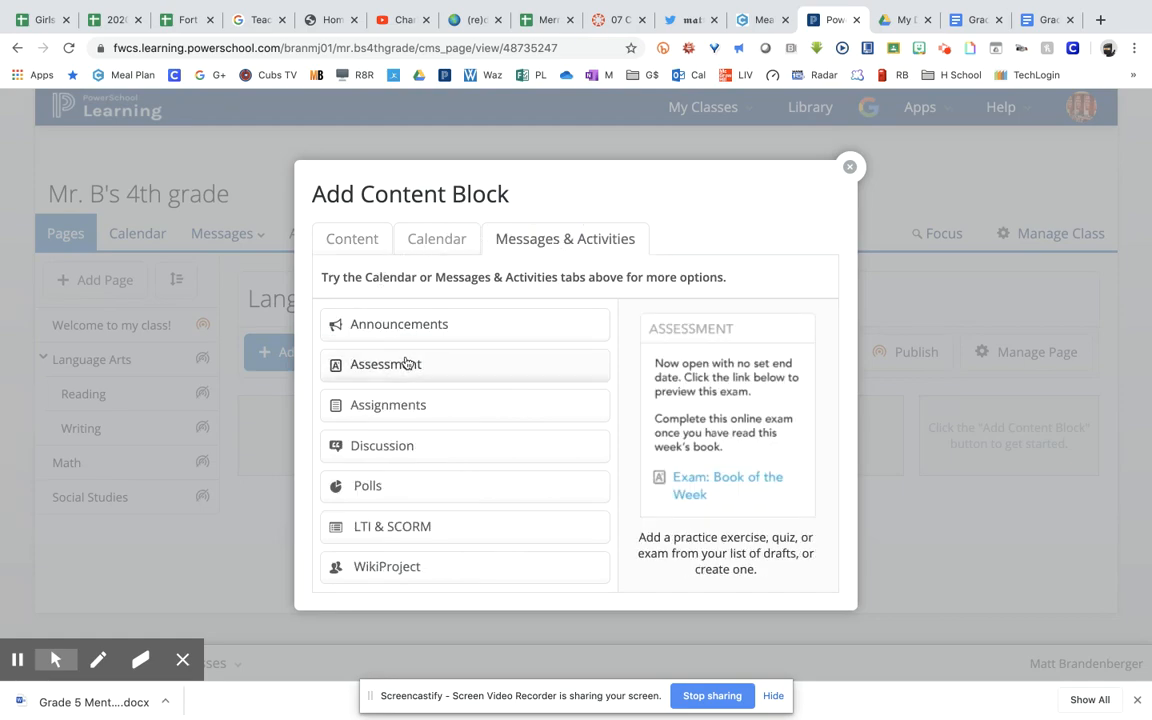
{"action": "left_click", "coordinate": [404, 404]}
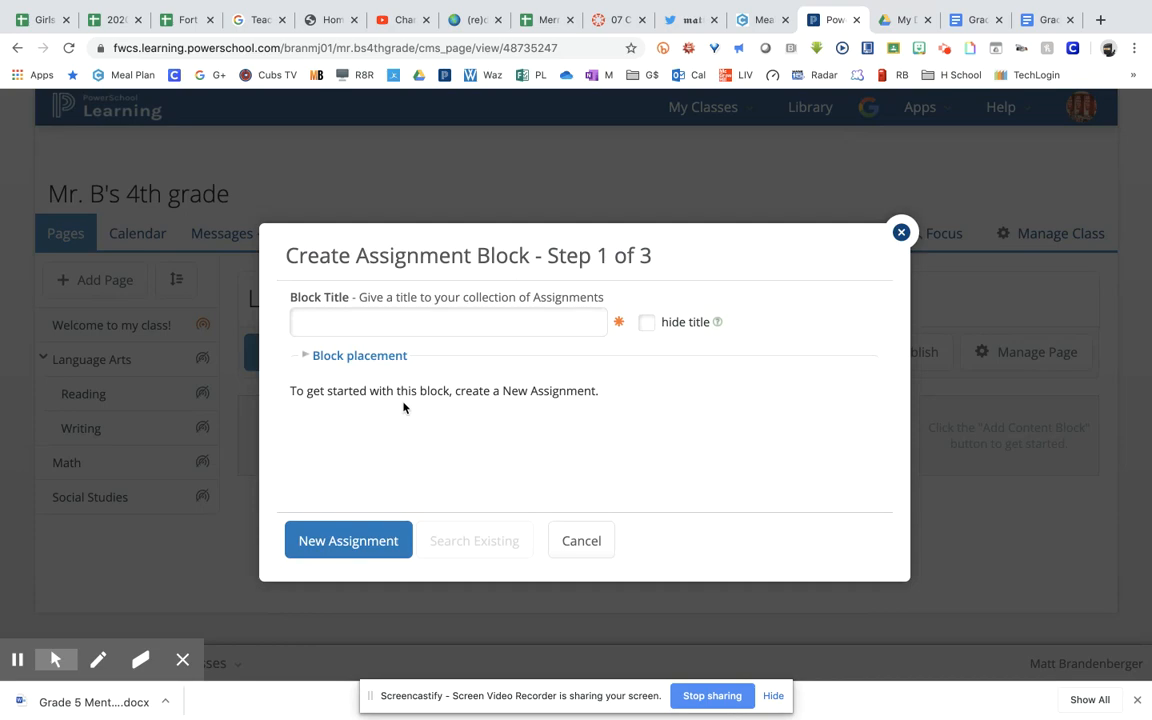
{"action": "left_click", "coordinate": [409, 330]}
{"action": "type", "text": "Practice"}
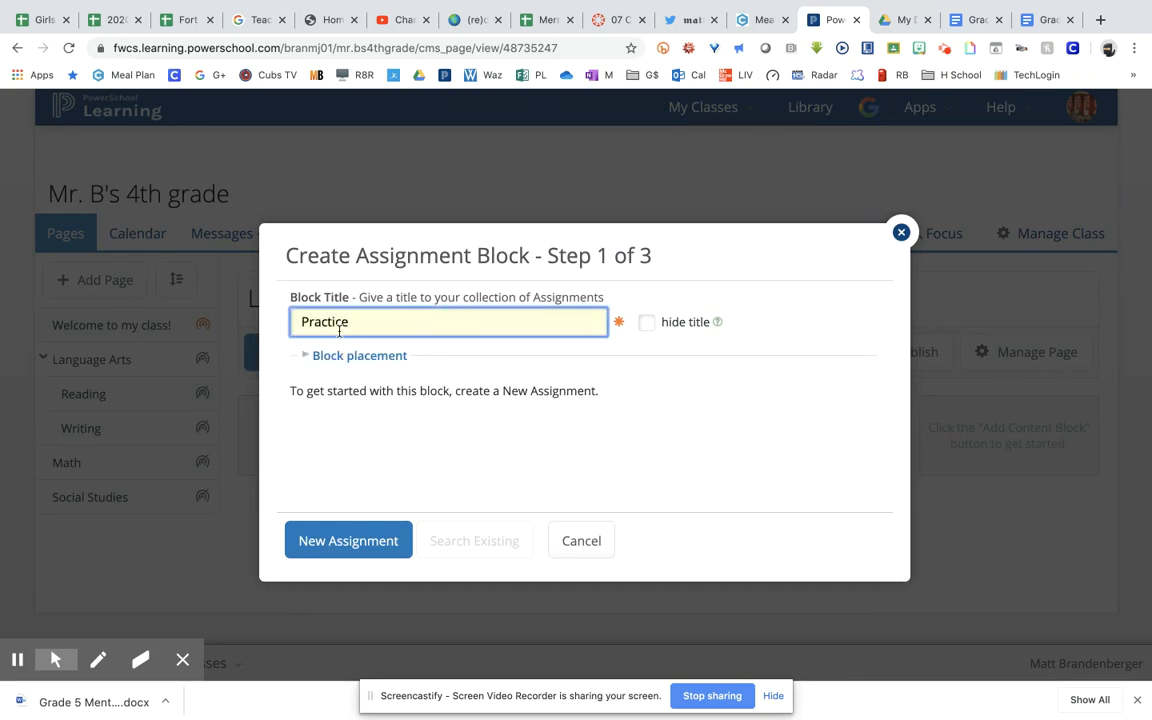
Add a new assignment titled "Mentor Text" and attach the Google Docs version of "Grade 5 Mentor Text Resources for Unit 4" from Google Drive.
{"action": "left_click", "coordinate": [335, 549]}
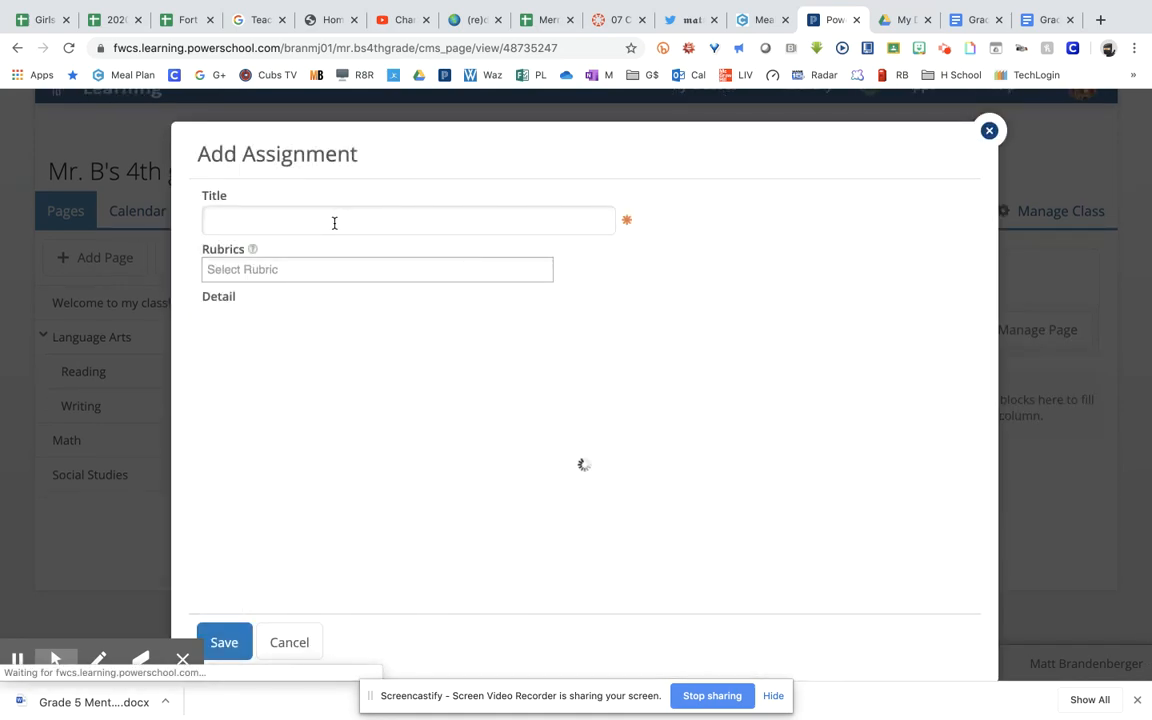
{"action": "type", "text": "Mentor Text"}
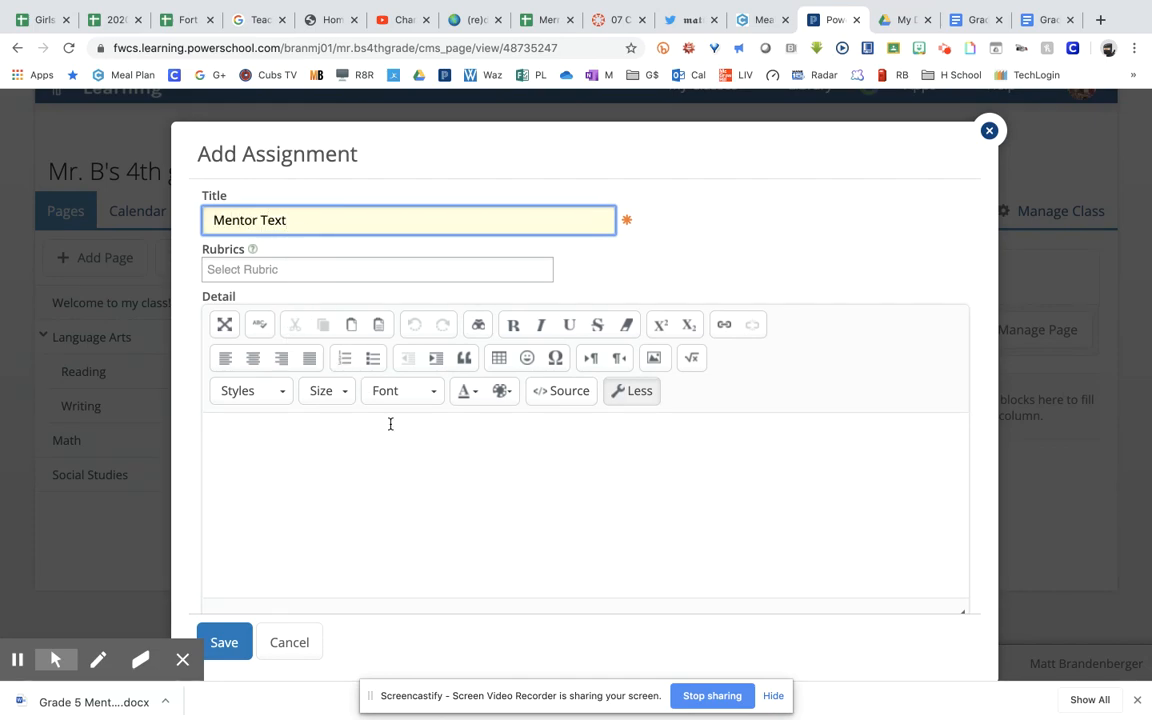
{"action": "scroll", "coordinate": [390, 424], "scroll_direction": "down", "scroll_amount": 5}
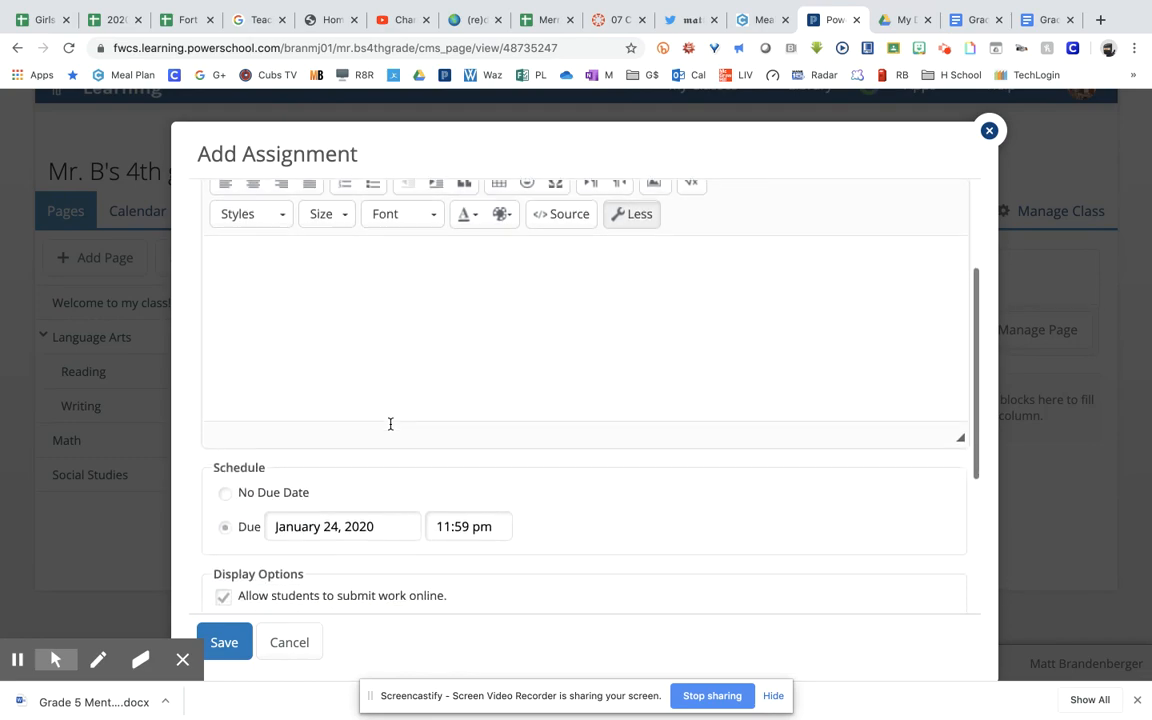
{"action": "scroll", "coordinate": [558, 427], "scroll_direction": "down", "scroll_amount": 3}
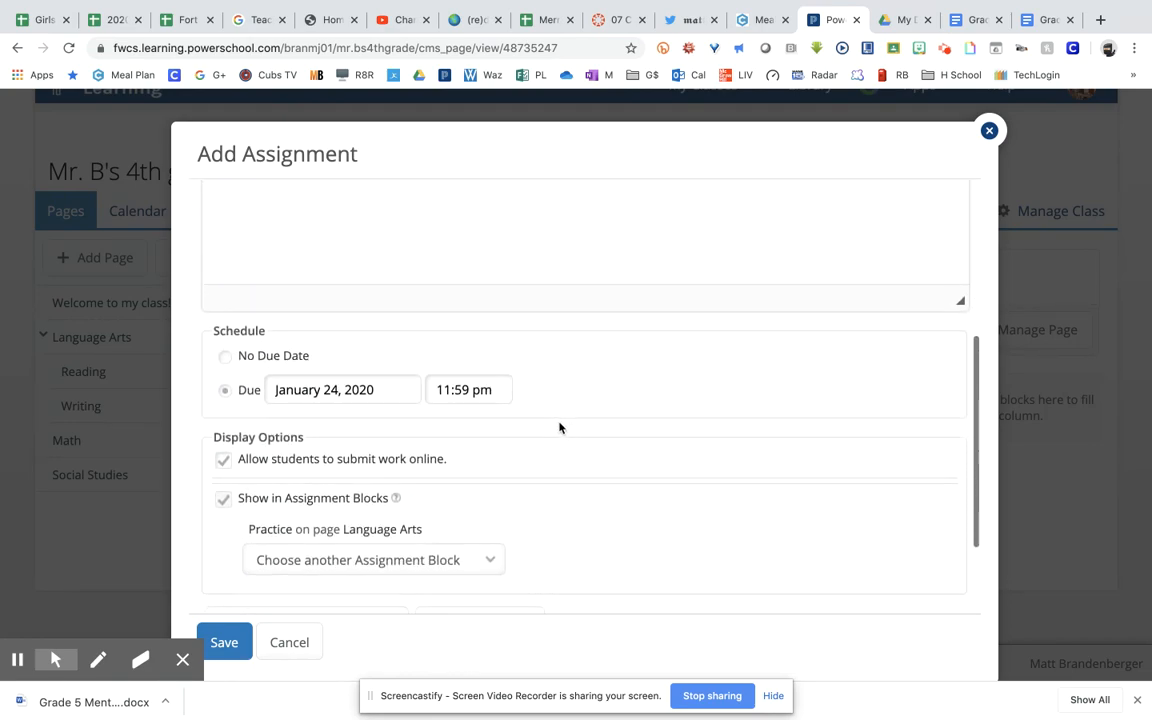
{"action": "scroll", "coordinate": [607, 494], "scroll_direction": "down", "scroll_amount": 3}
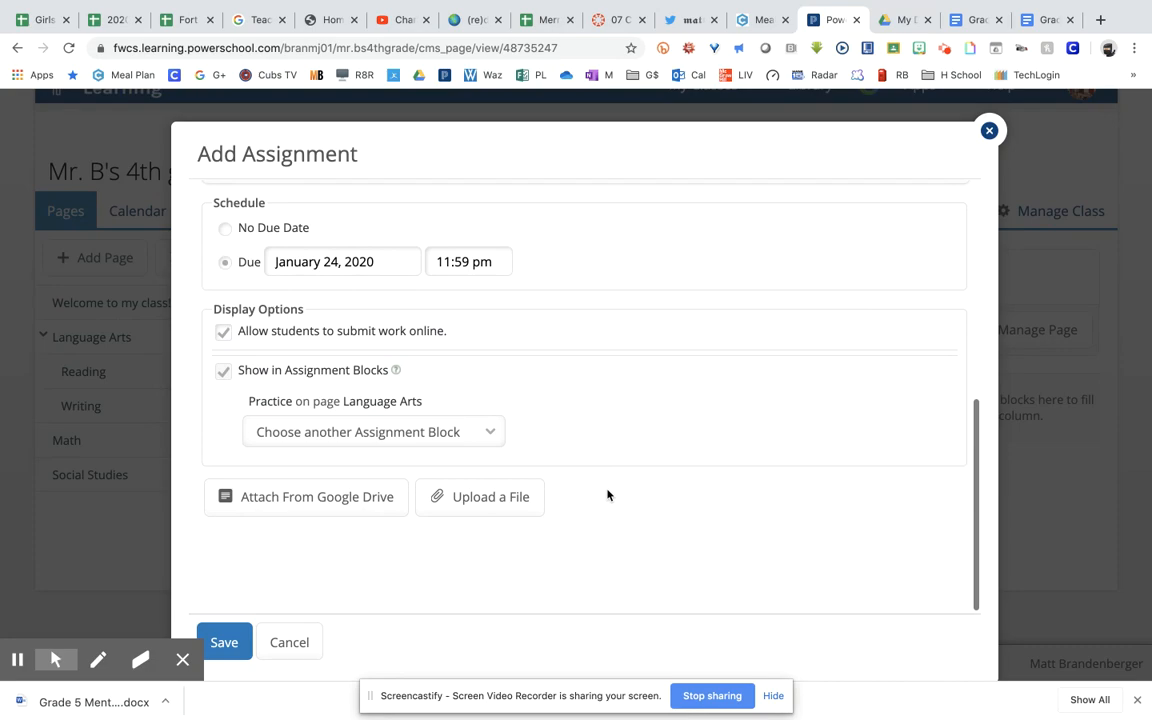
{"action": "left_click", "coordinate": [289, 493]}
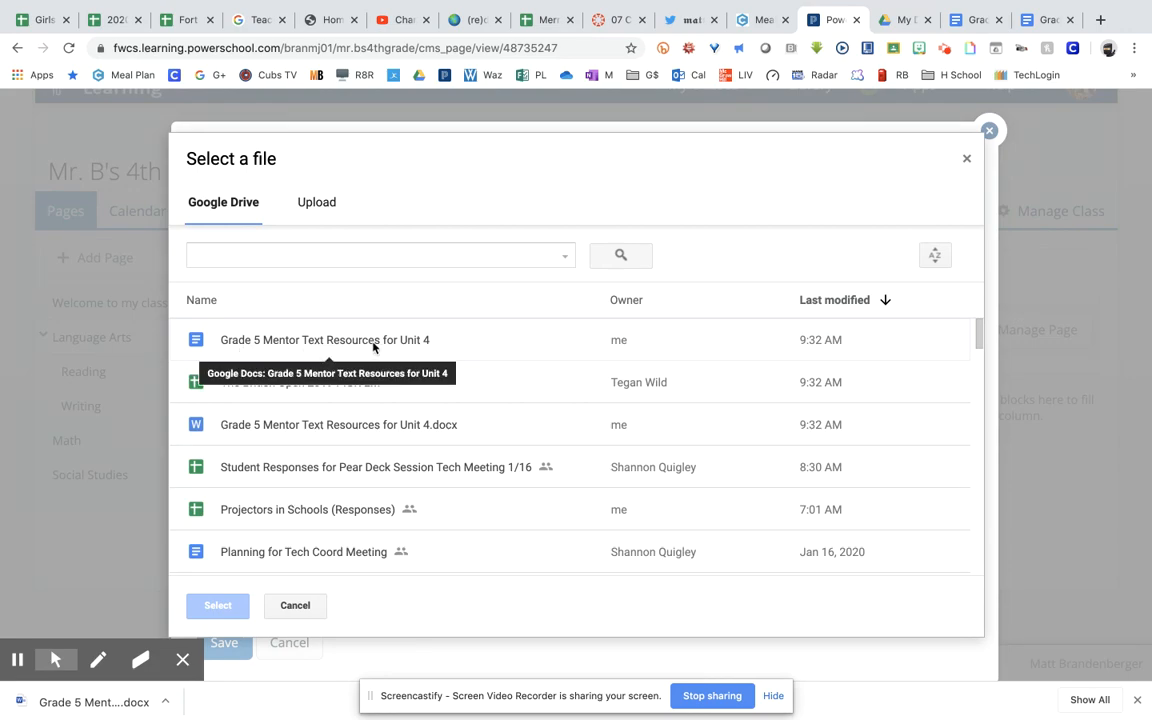
{"action": "left_click", "coordinate": [262, 343]}
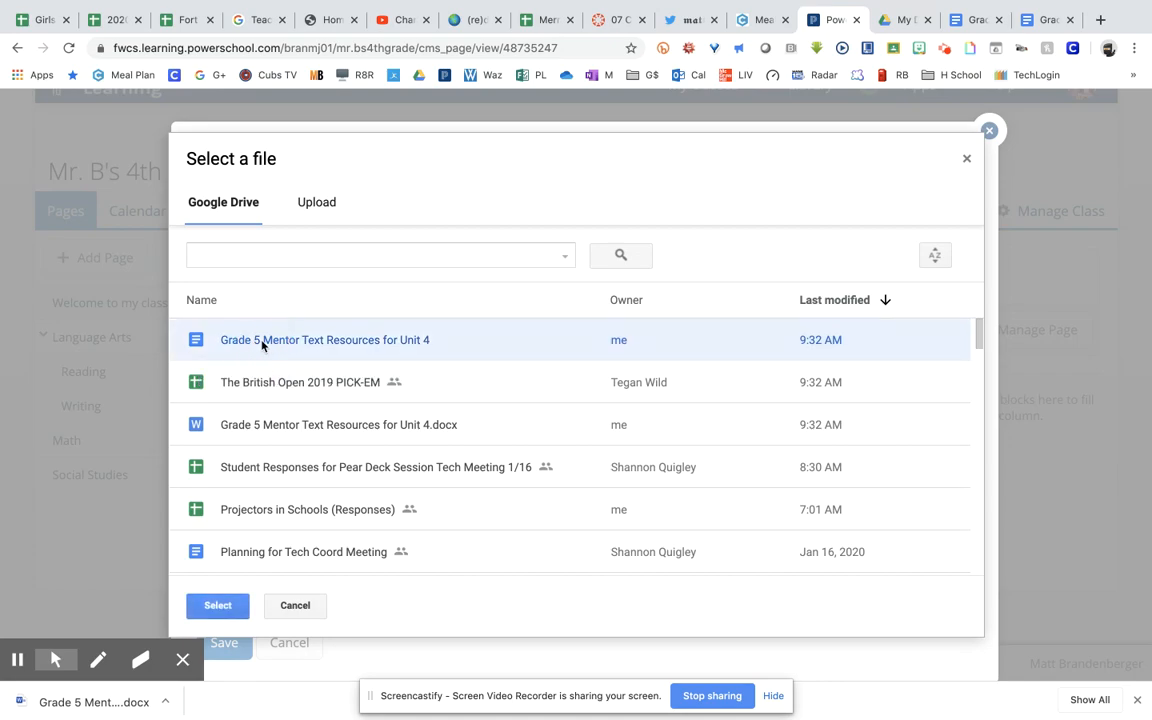
{"action": "left_click", "coordinate": [219, 606]}
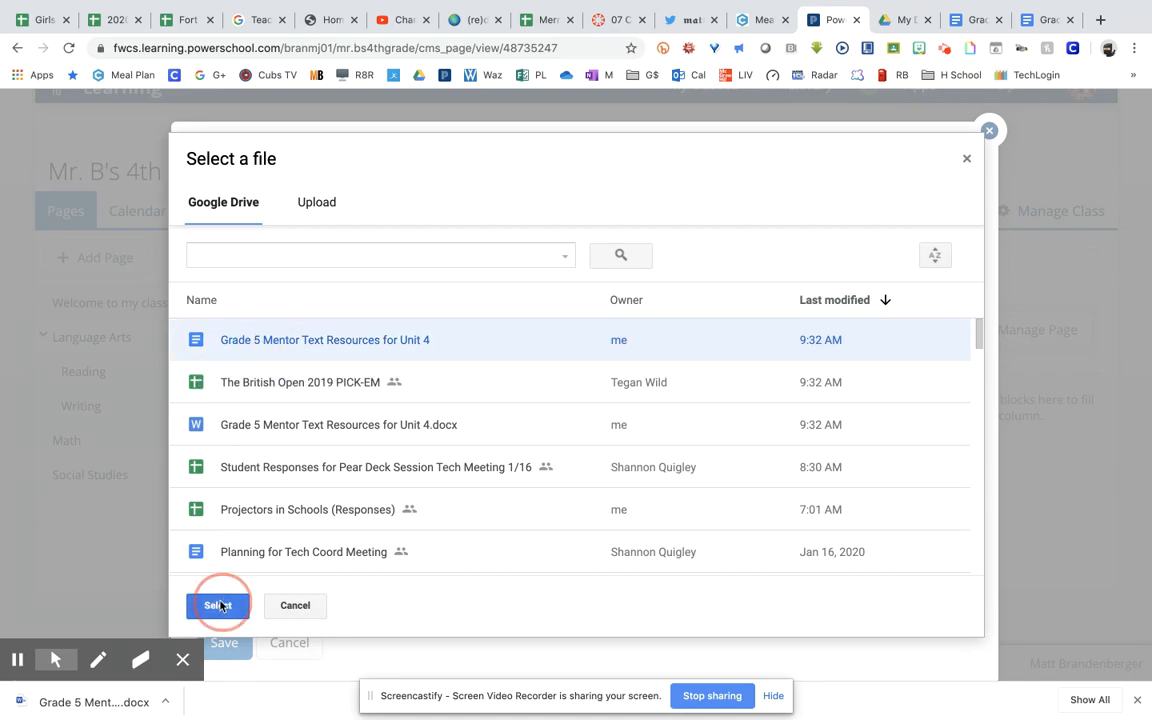
Mark the attached document as a handout with Read Only share mode and save the assignment and its Practice block.
{"action": "scroll", "coordinate": [684, 386], "scroll_direction": "down", "scroll_amount": 2}
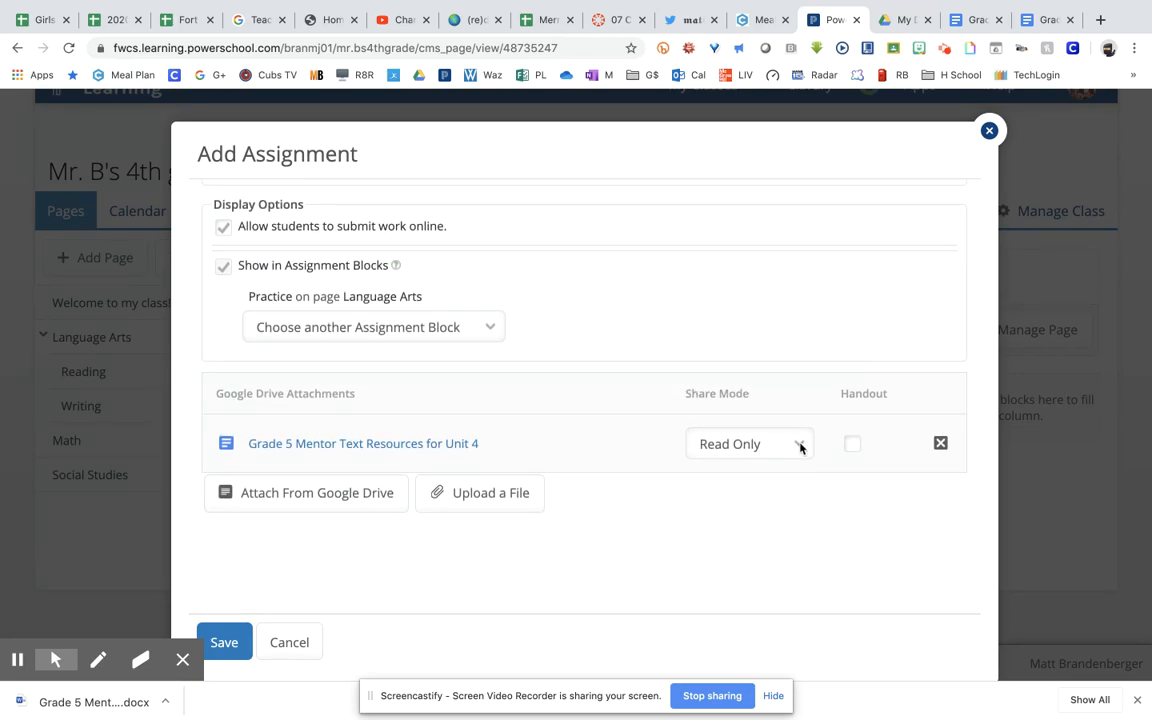
{"action": "left_click", "coordinate": [800, 446]}
{"action": "left_click", "coordinate": [800, 446]}
{"action": "left_click", "coordinate": [800, 446]}
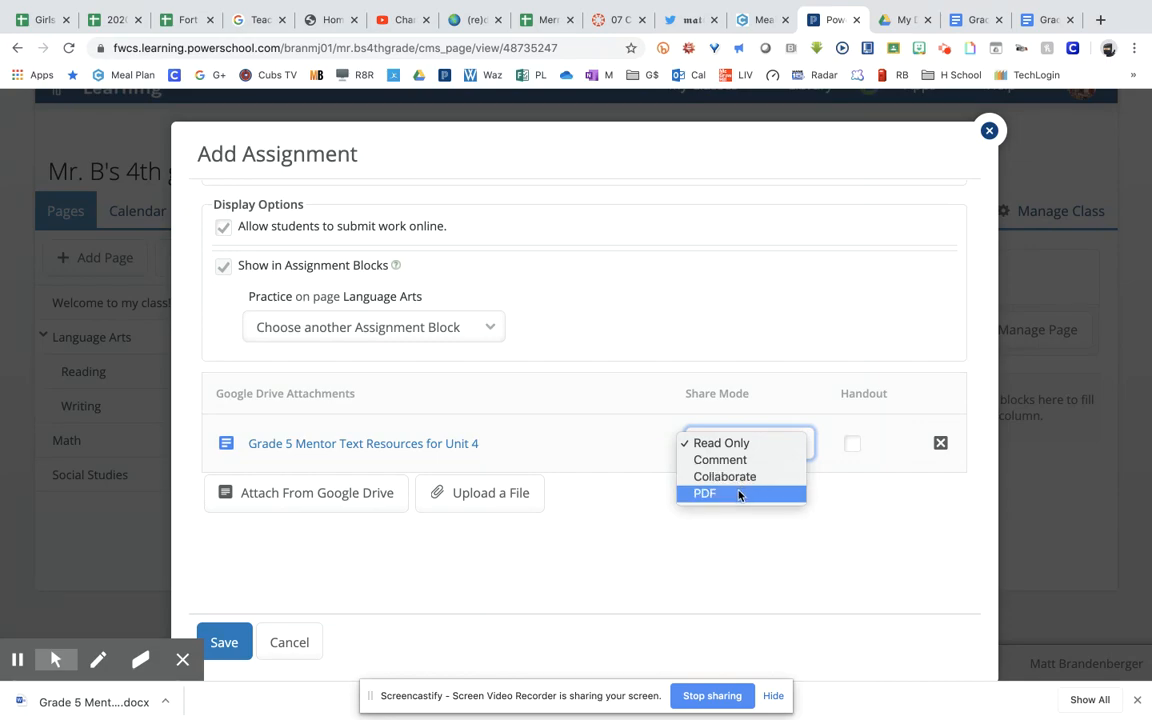
{"action": "left_click", "coordinate": [764, 442]}
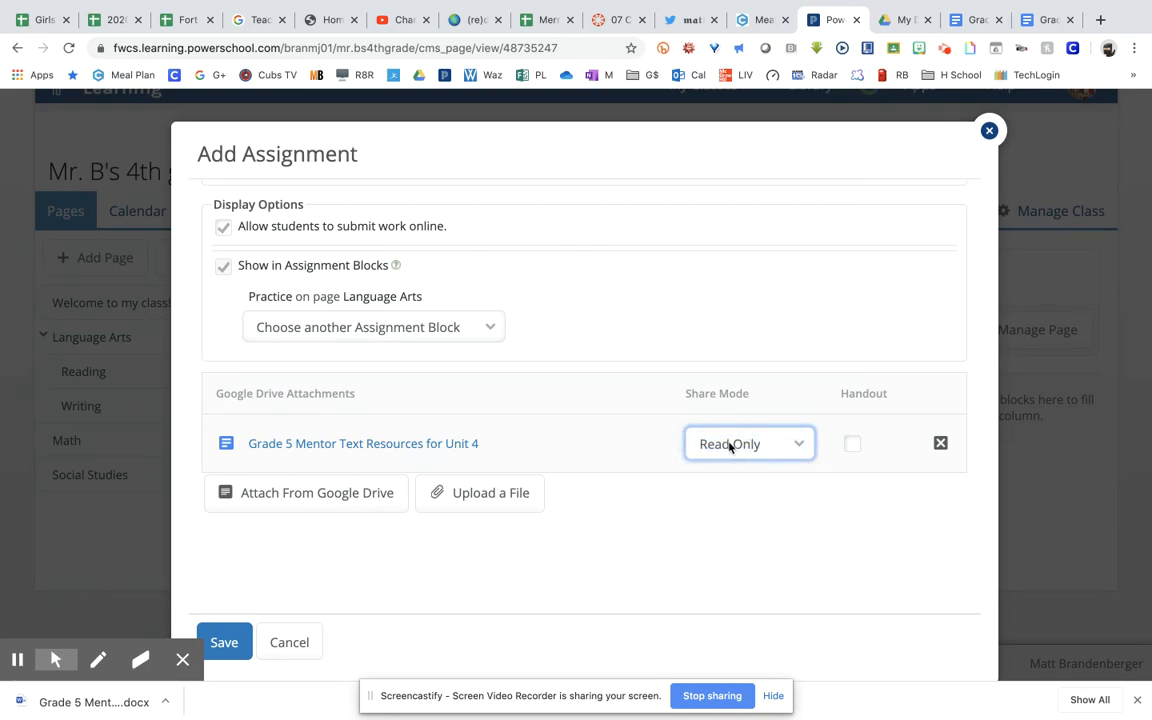
{"action": "left_click", "coordinate": [852, 443]}
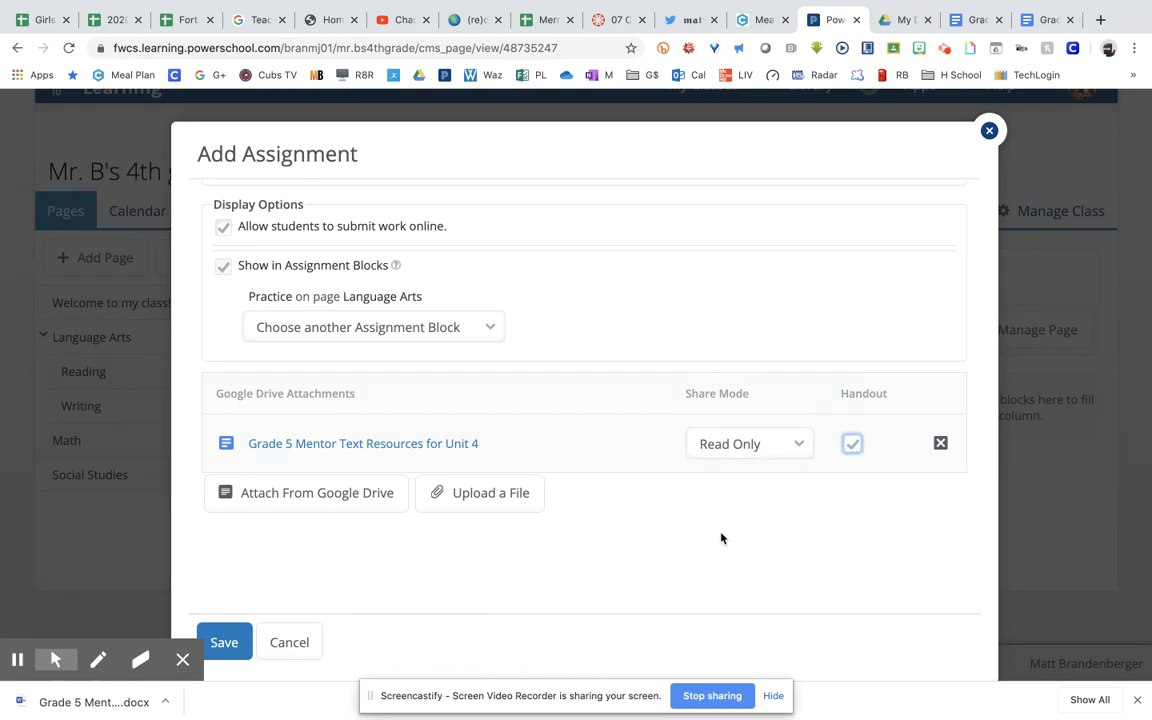
{"action": "left_click", "coordinate": [793, 445]}
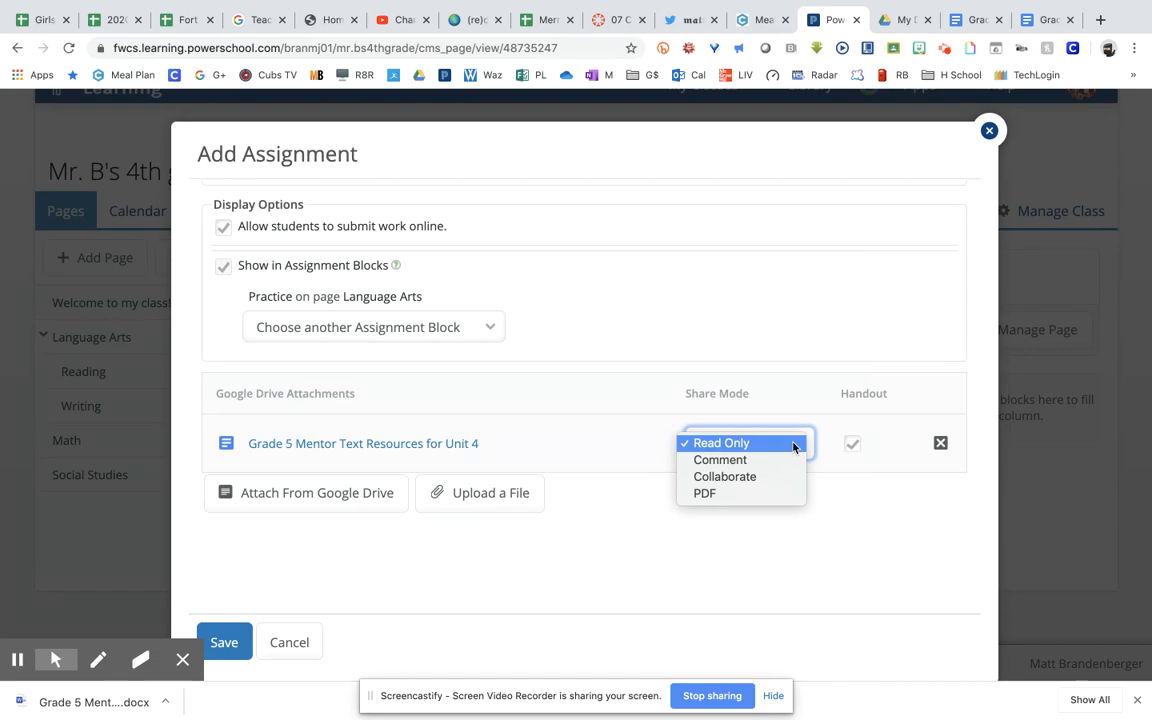
{"action": "left_click", "coordinate": [823, 424]}
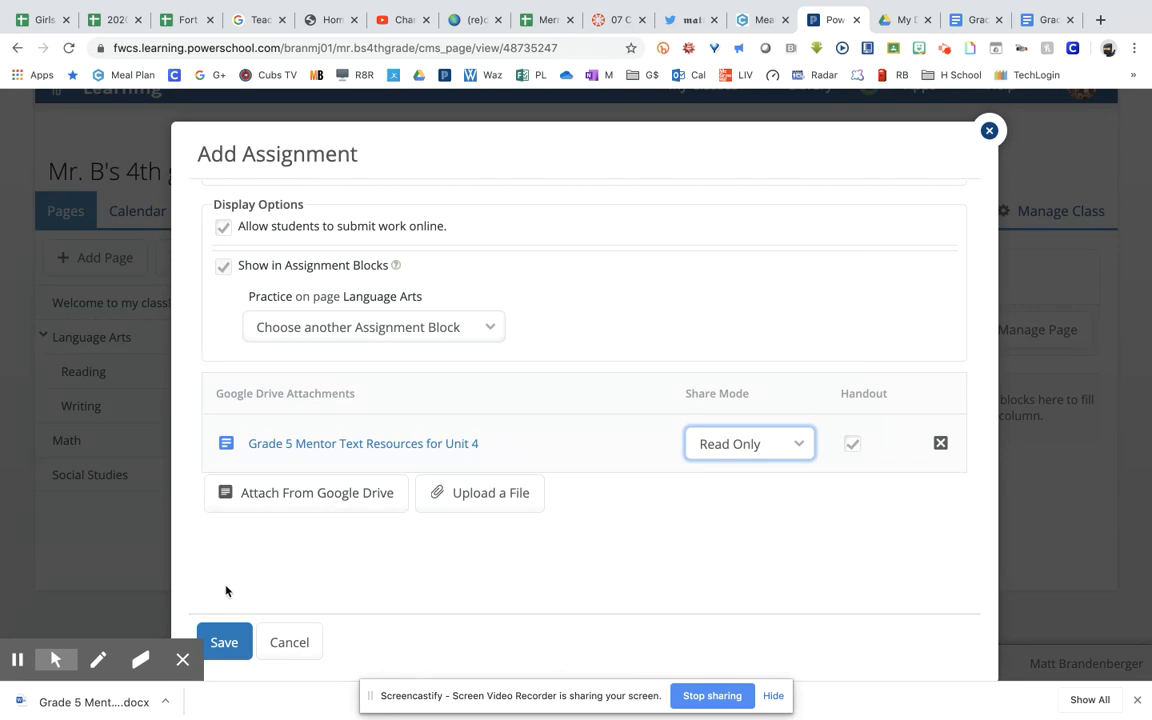
{"action": "left_click", "coordinate": [223, 642]}
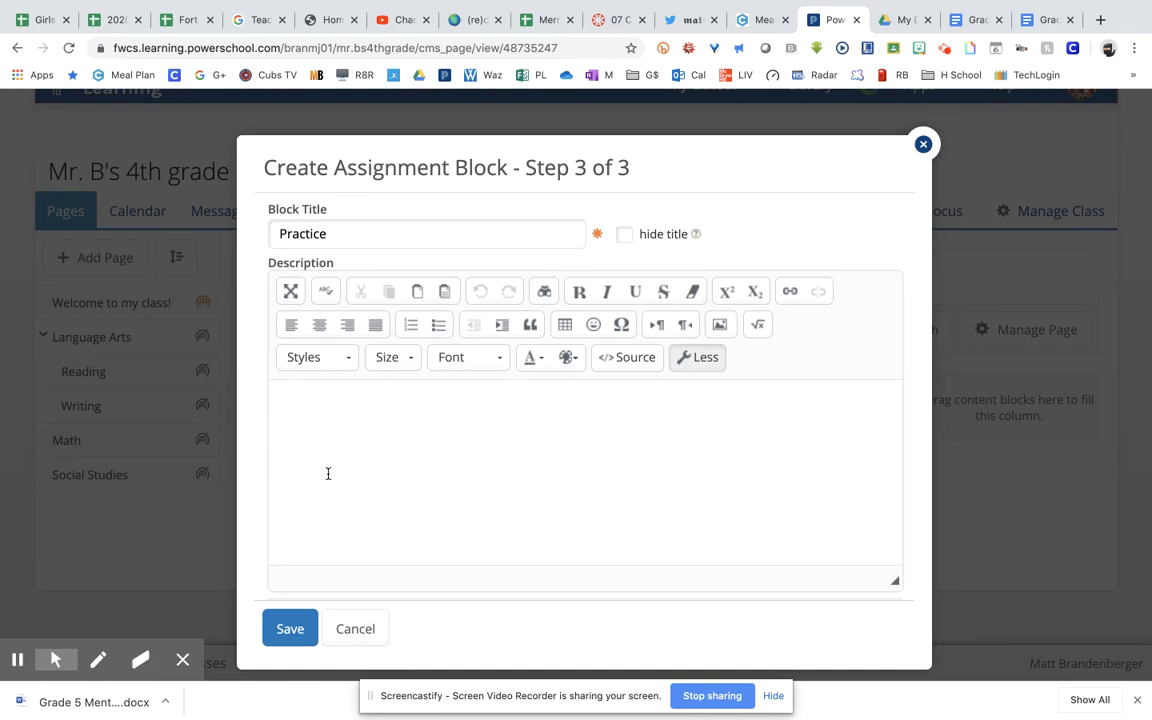
{"action": "left_click", "coordinate": [290, 628]}
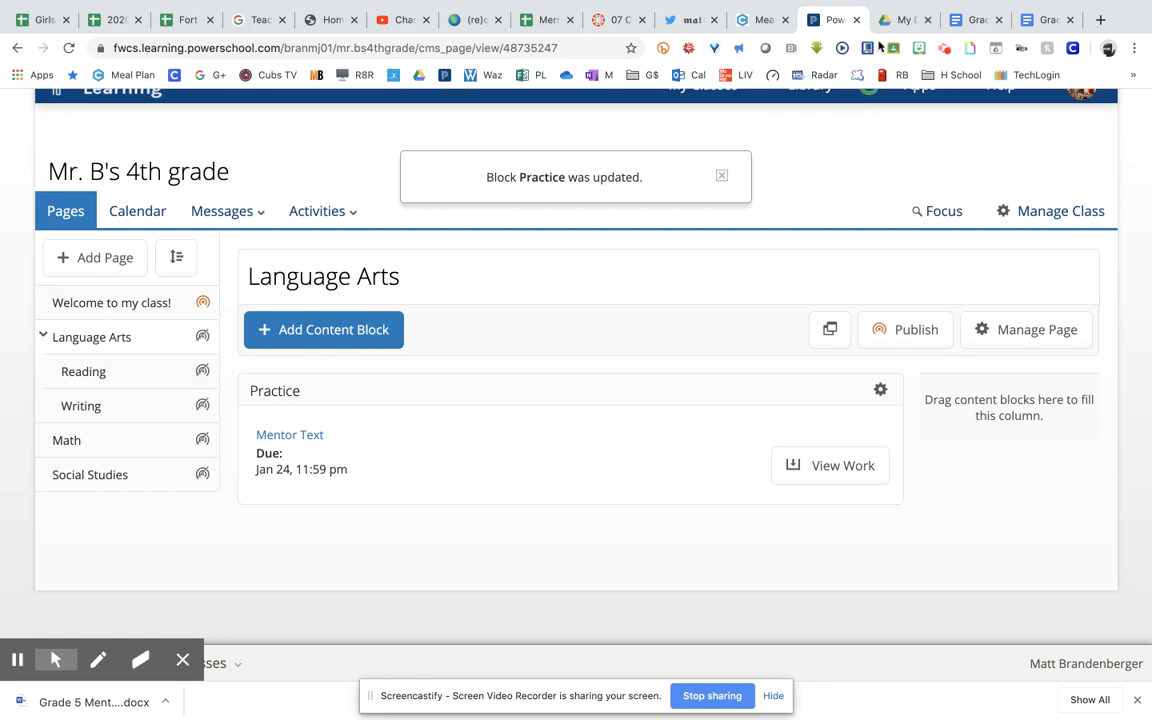
Switch to Google Drive, close the Word document preview and open the "PowerSchool Learning Student Files" folder in My Drive.
{"action": "left_click", "coordinate": [903, 20]}
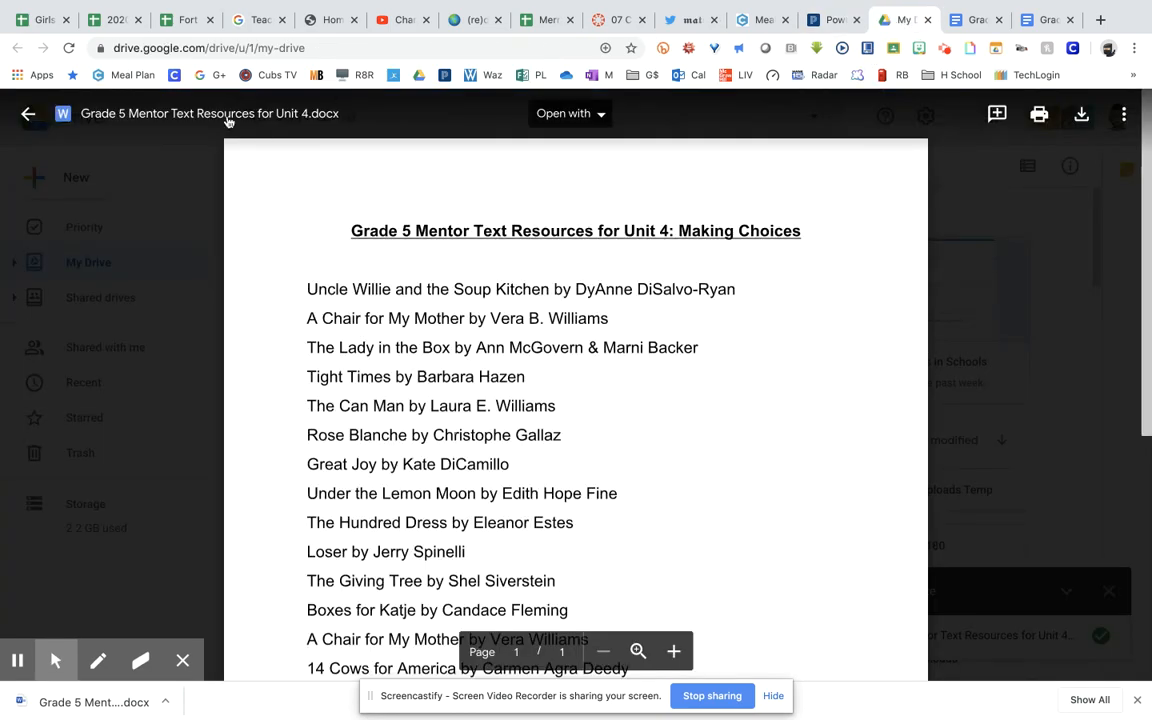
{"action": "left_click", "coordinate": [28, 118]}
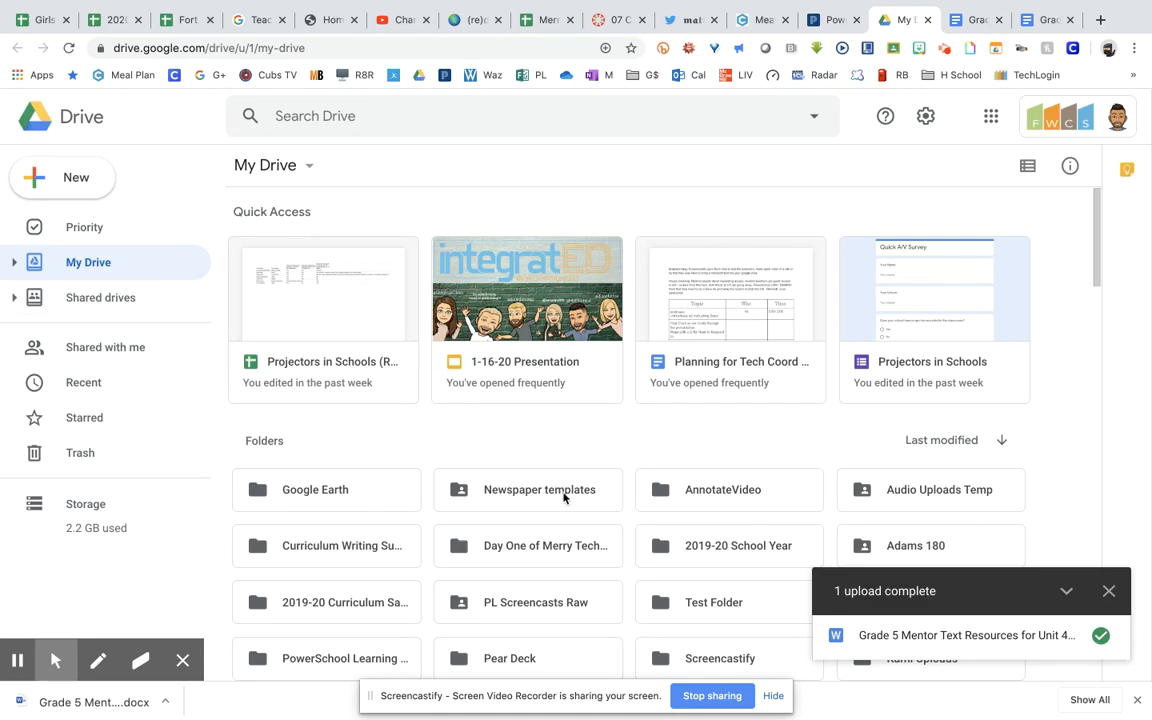
{"action": "scroll", "coordinate": [573, 516], "scroll_direction": "down", "scroll_amount": 1}
{"action": "scroll", "coordinate": [573, 516], "scroll_direction": "down", "scroll_amount": 3}
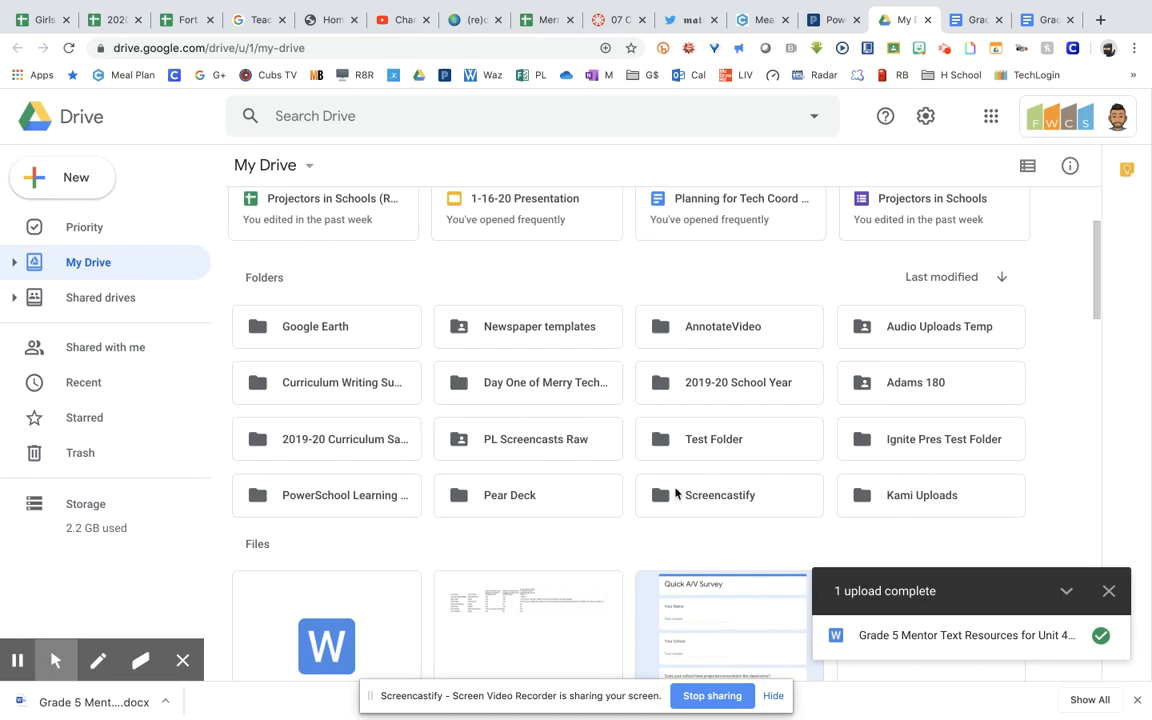
{"action": "double_click", "coordinate": [314, 495]}
Go through "Active Classes" and the teacher's practice class folder to open the "Practice Kami Google Docs" assignment folder.
{"action": "left_click", "coordinate": [318, 265]}
{"action": "double_click", "coordinate": [318, 265]}
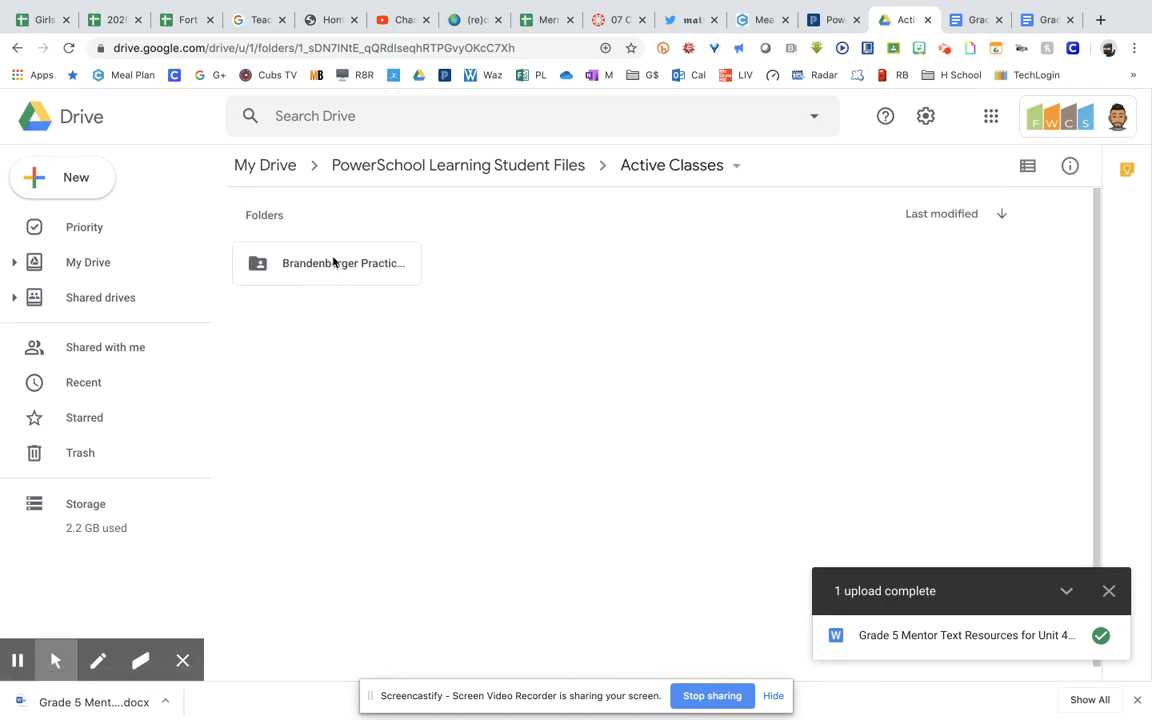
{"action": "double_click", "coordinate": [332, 263]}
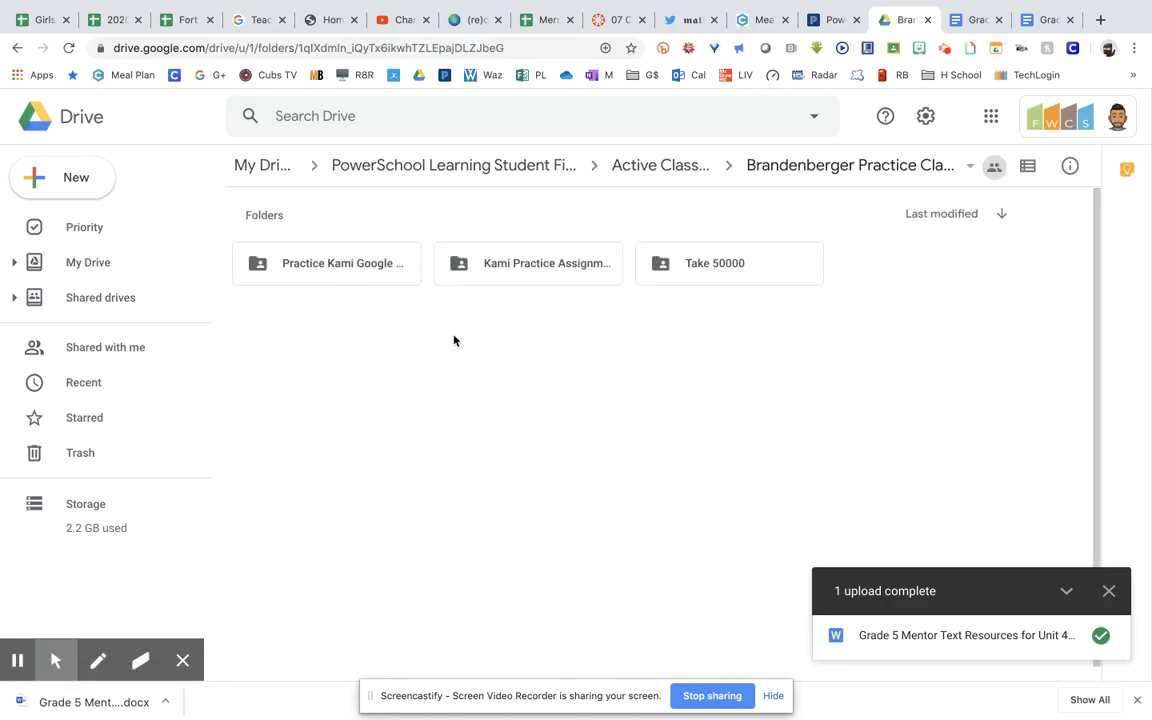
{"action": "double_click", "coordinate": [321, 261]}
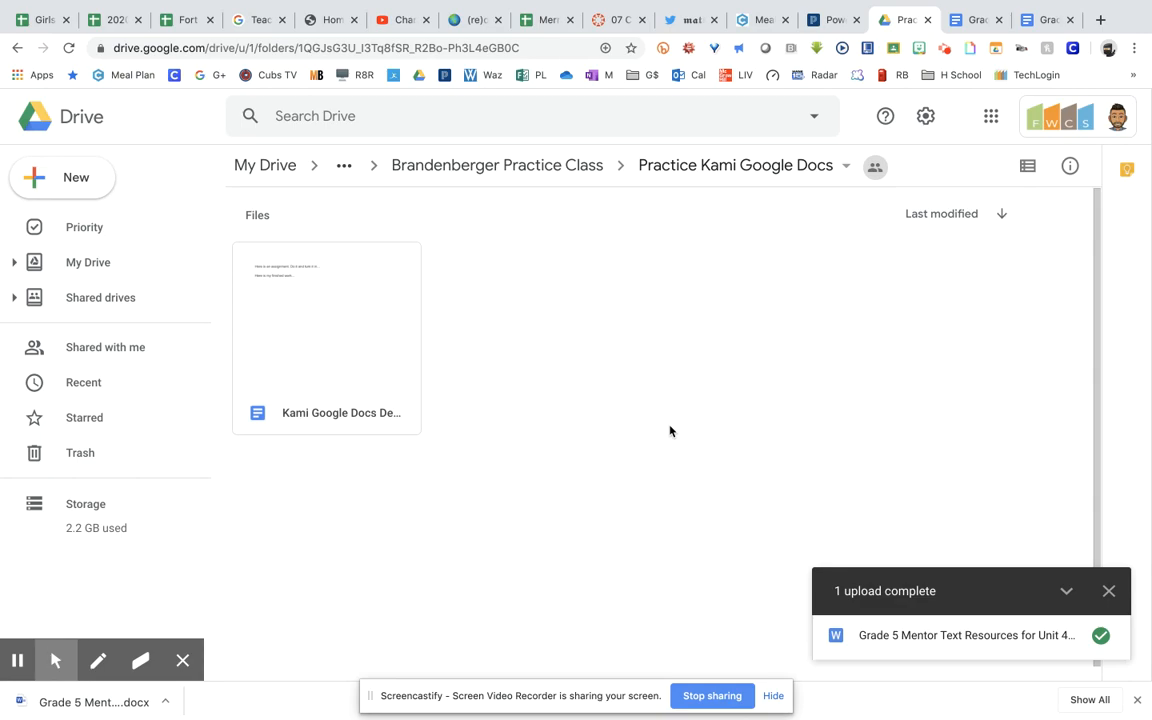
{"action": "left_click", "coordinate": [942, 50]}
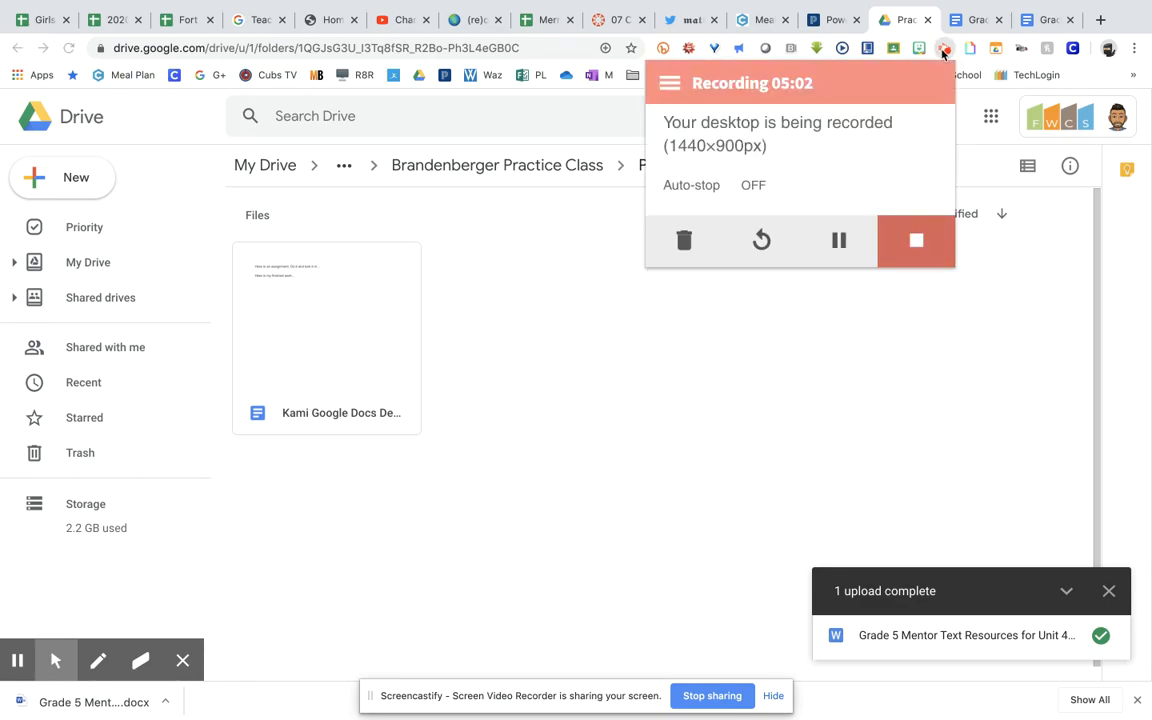